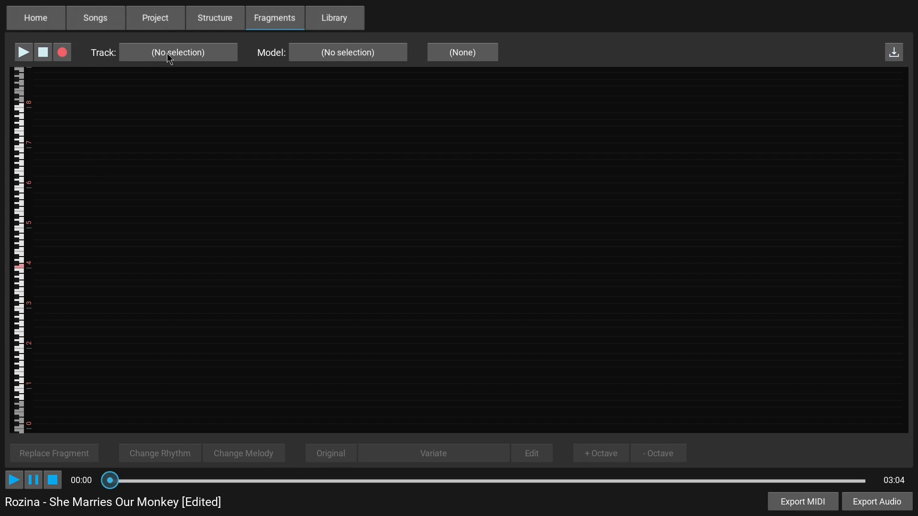
Load Variation 1 of the Melody A 1 model from the Melody A track.
{"action": "left_click", "coordinate": [173, 54]}
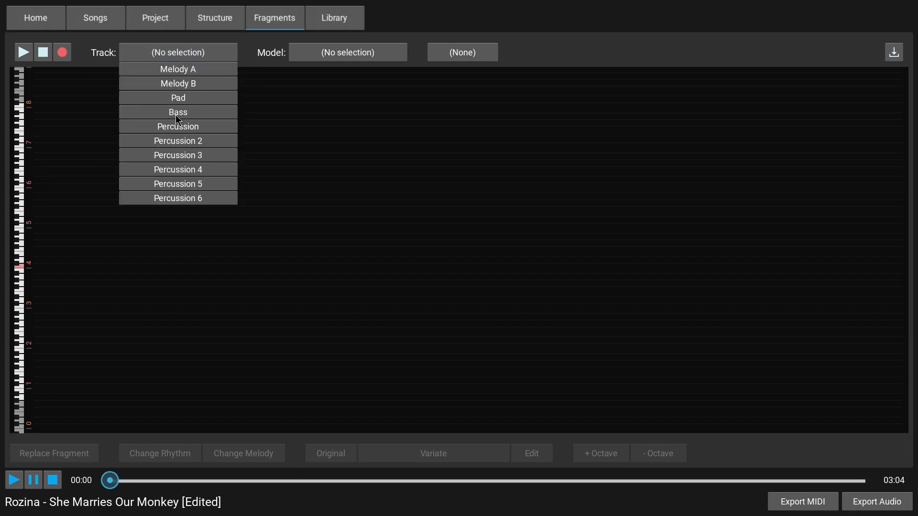
{"action": "left_click", "coordinate": [177, 68]}
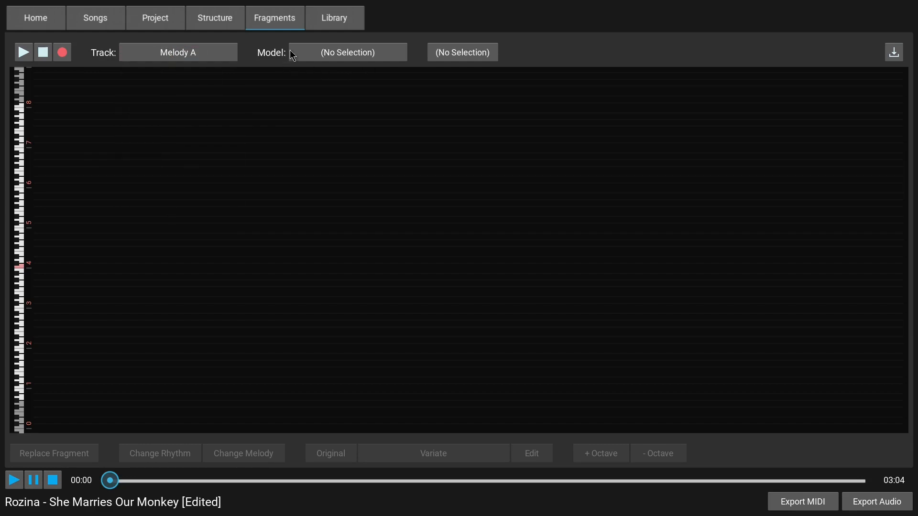
{"action": "left_click", "coordinate": [342, 53]}
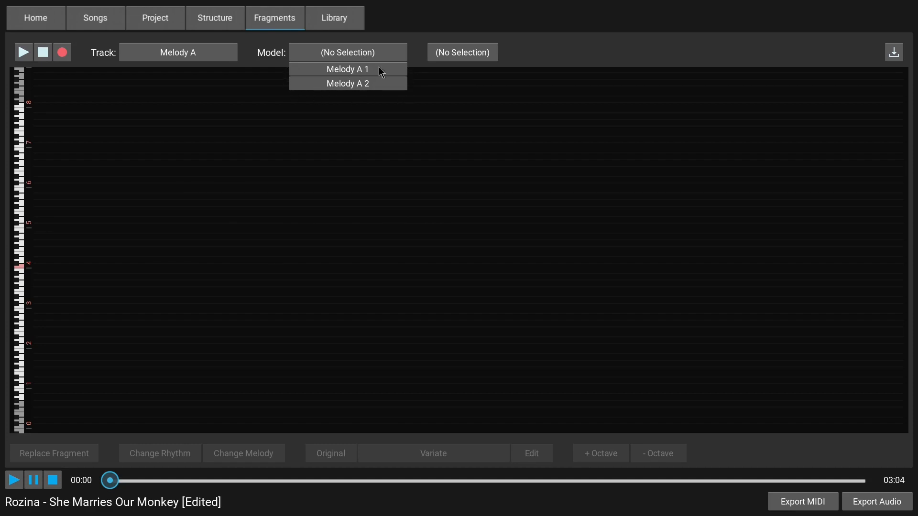
{"action": "left_click", "coordinate": [355, 71]}
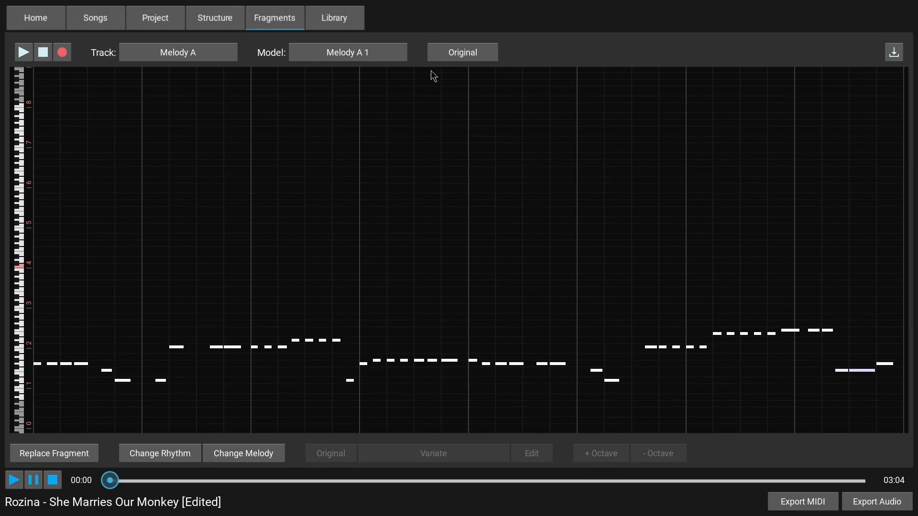
{"action": "left_click", "coordinate": [467, 54]}
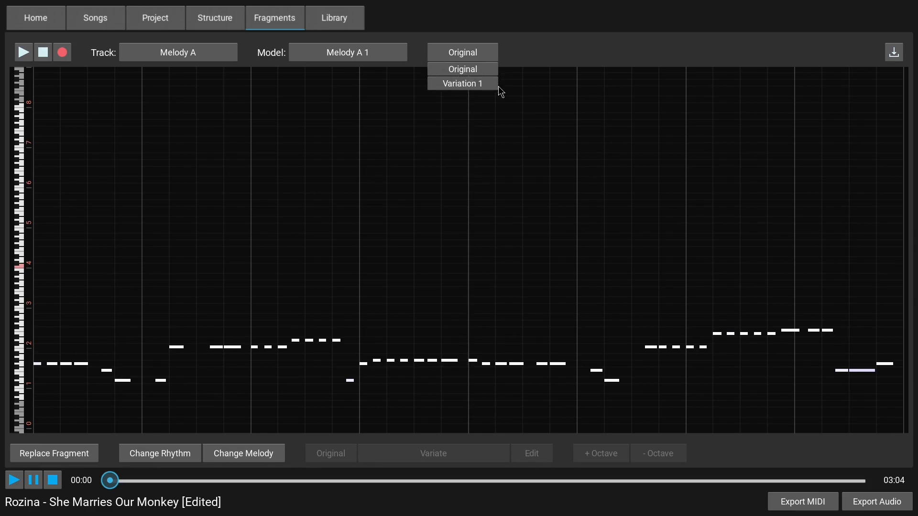
{"action": "left_click", "coordinate": [462, 84]}
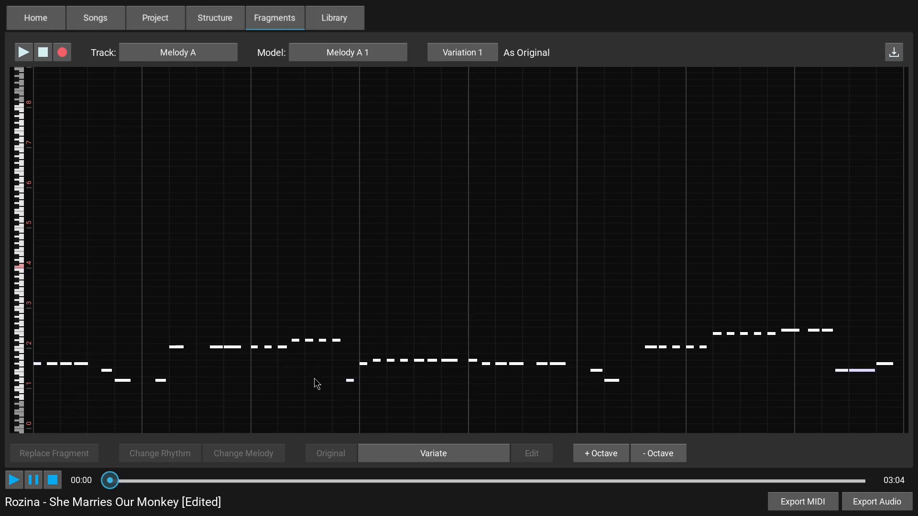
Play back the start of Variation 1 of Melody A 1 and stop the playback.
{"action": "left_click_drag", "start_coordinate": [312, 379], "coordinate": [314, 295]}
{"action": "left_click_drag", "start_coordinate": [316, 354], "coordinate": [317, 412]}
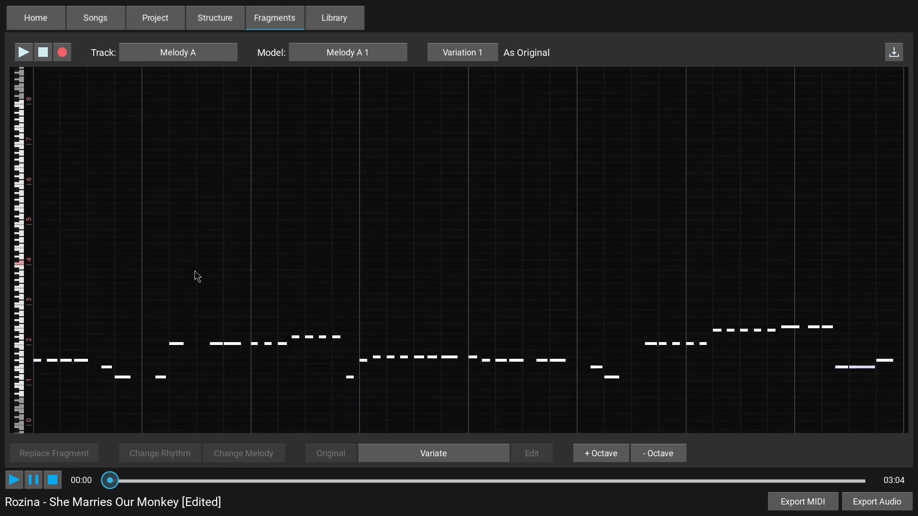
{"action": "left_click", "coordinate": [25, 54]}
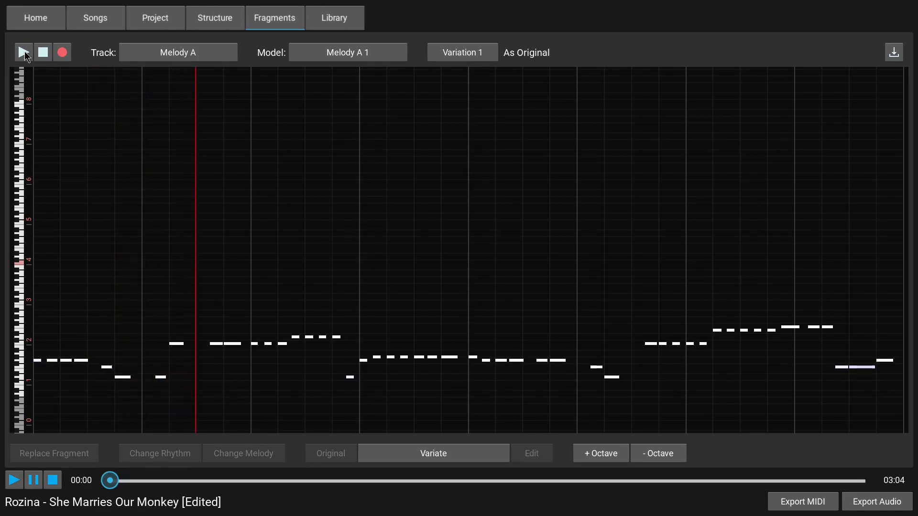
{"action": "left_click", "coordinate": [41, 53]}
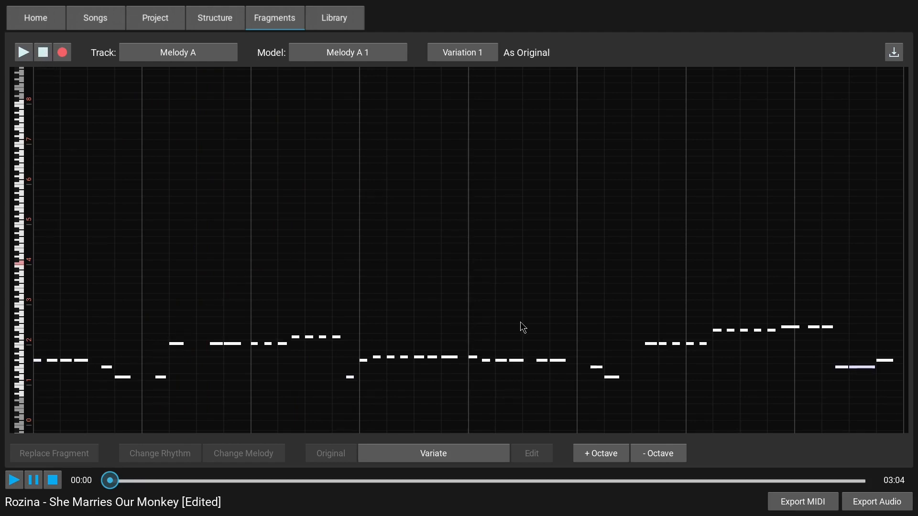
Reselect Variation 1 of Melody A 1 and raise it by one octave.
{"action": "left_click", "coordinate": [468, 55]}
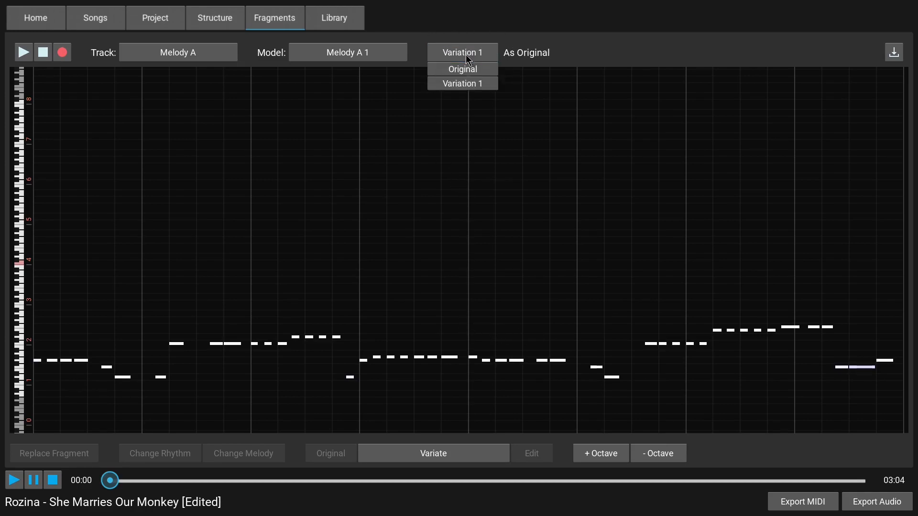
{"action": "left_click", "coordinate": [466, 82]}
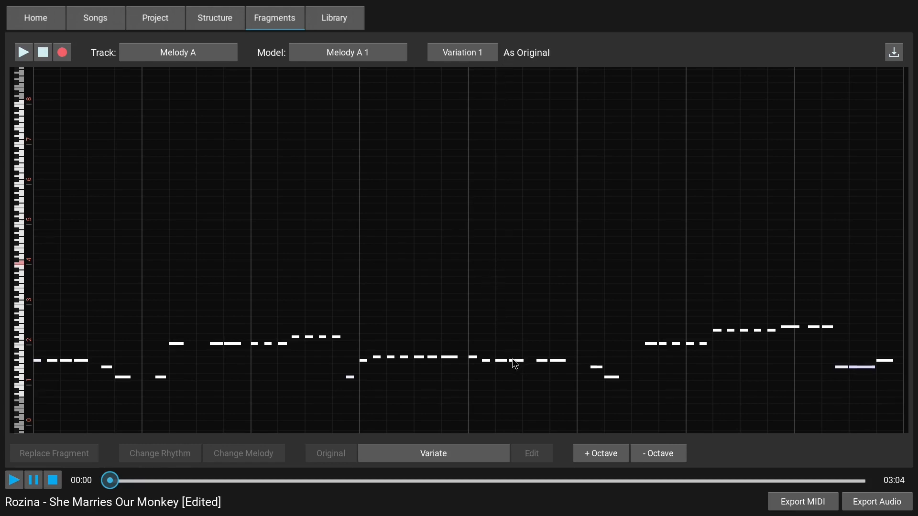
{"action": "left_click", "coordinate": [605, 451]}
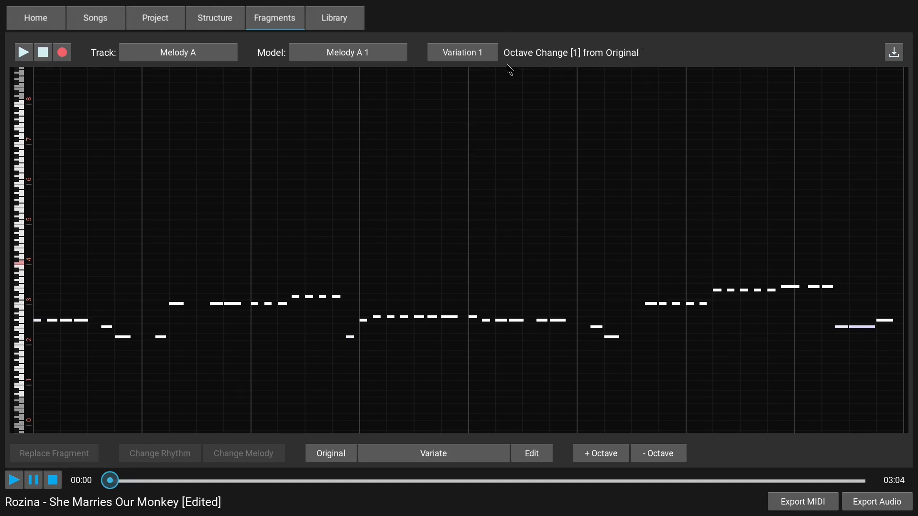
Compare the Original fragment with the octave-raised Variation 1, and play back a short part of the variation.
{"action": "left_click", "coordinate": [466, 51]}
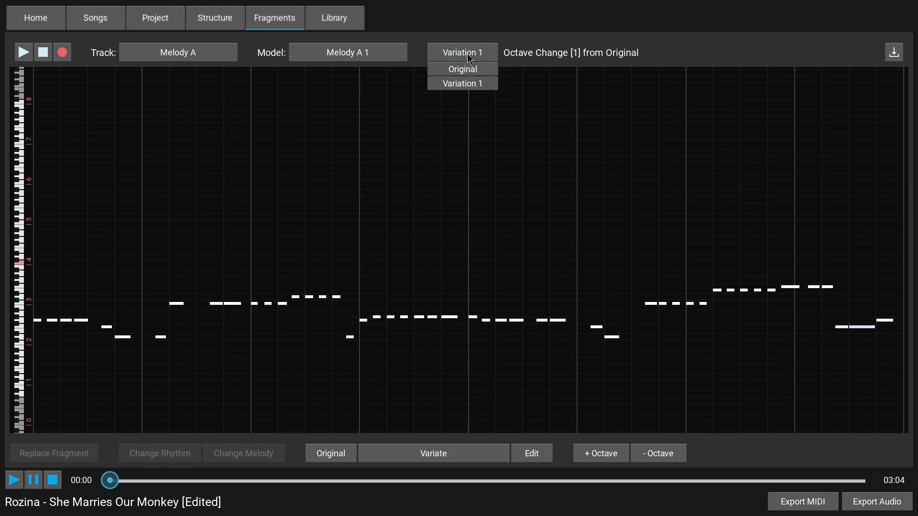
{"action": "left_click", "coordinate": [469, 68]}
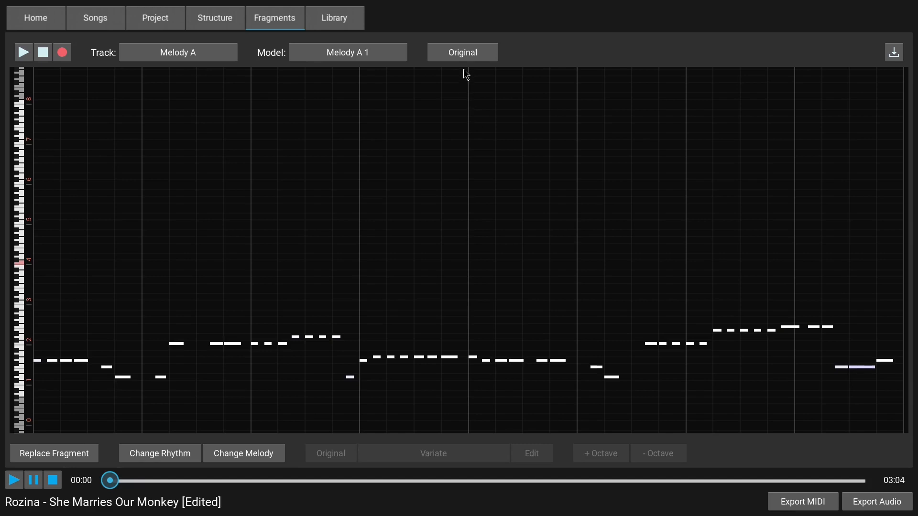
{"action": "left_click", "coordinate": [463, 53]}
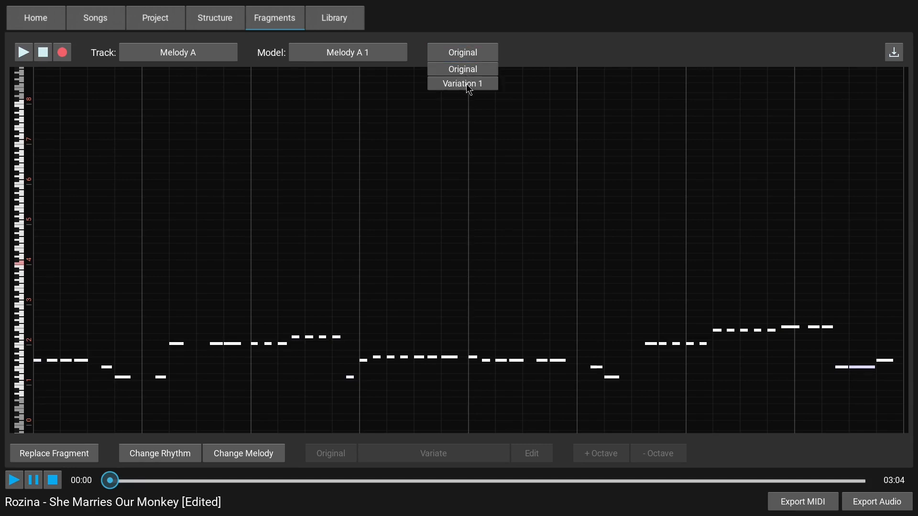
{"action": "left_click", "coordinate": [466, 85]}
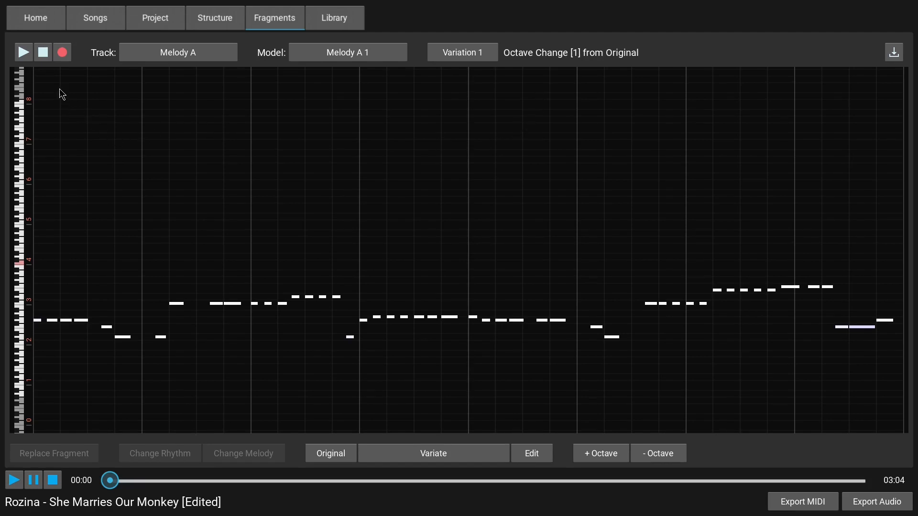
{"action": "left_click", "coordinate": [24, 55]}
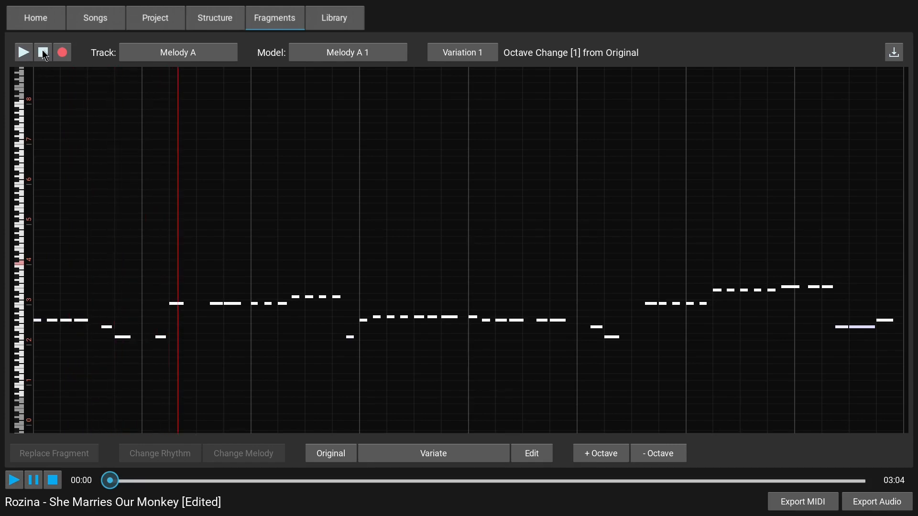
{"action": "left_click", "coordinate": [46, 55]}
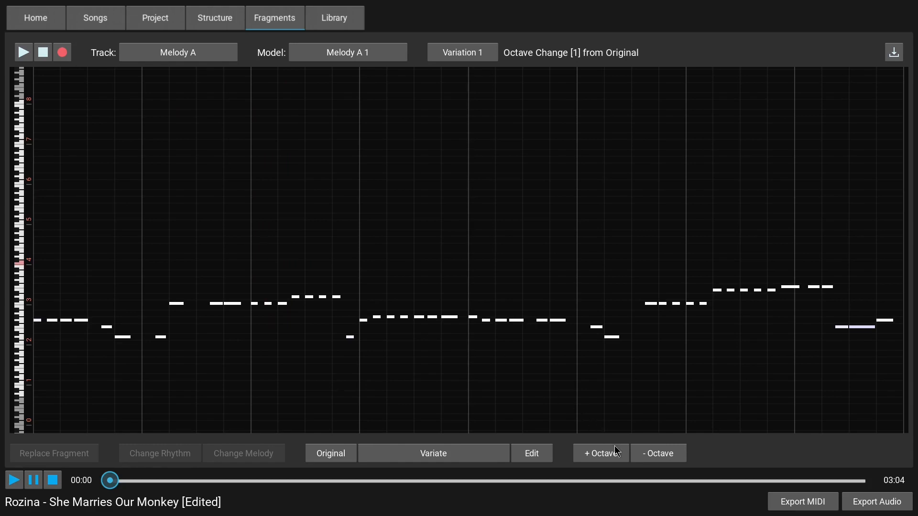
Raise Variation 1 by another octave and play back a short part of it.
{"action": "left_click", "coordinate": [614, 458]}
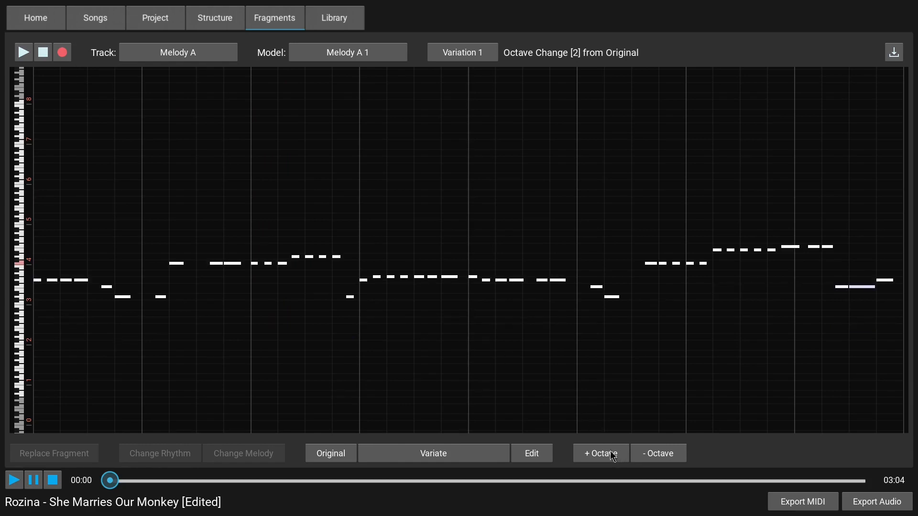
{"action": "left_click", "coordinate": [21, 56]}
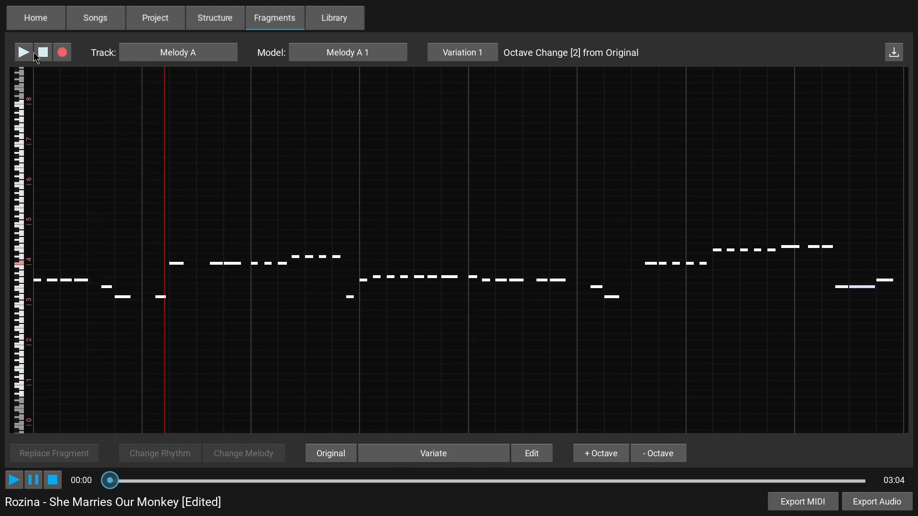
{"action": "left_click", "coordinate": [44, 54]}
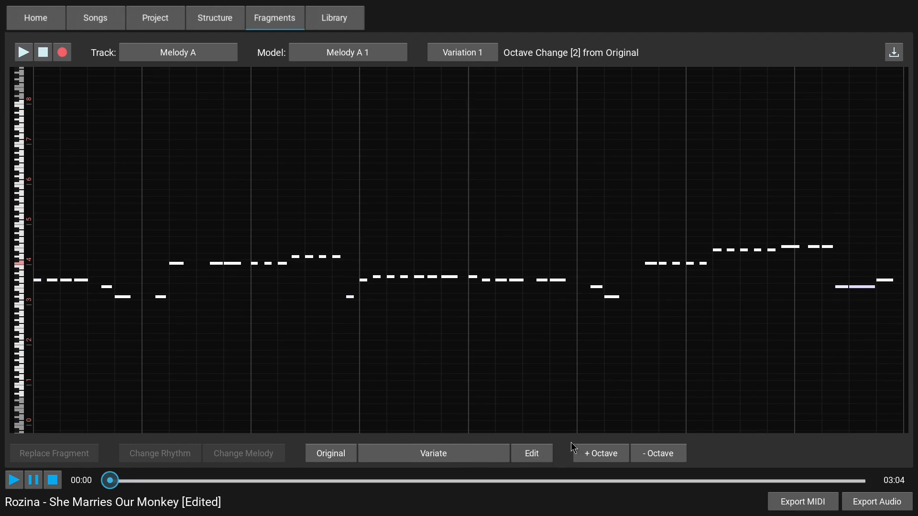
Look over the Octave Change setting and the available variation types, and reset Variation 1 to the original melody.
{"action": "left_click", "coordinate": [533, 455]}
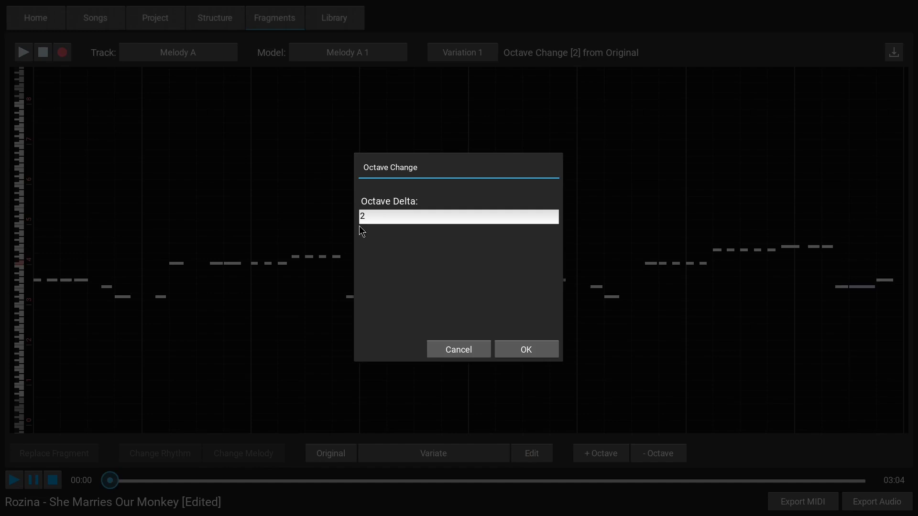
{"action": "left_click", "coordinate": [472, 351]}
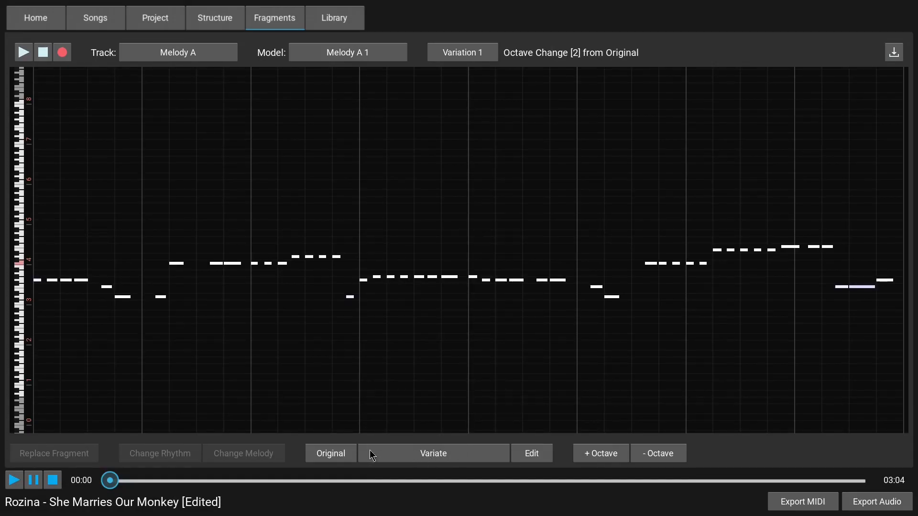
{"action": "left_click", "coordinate": [456, 456]}
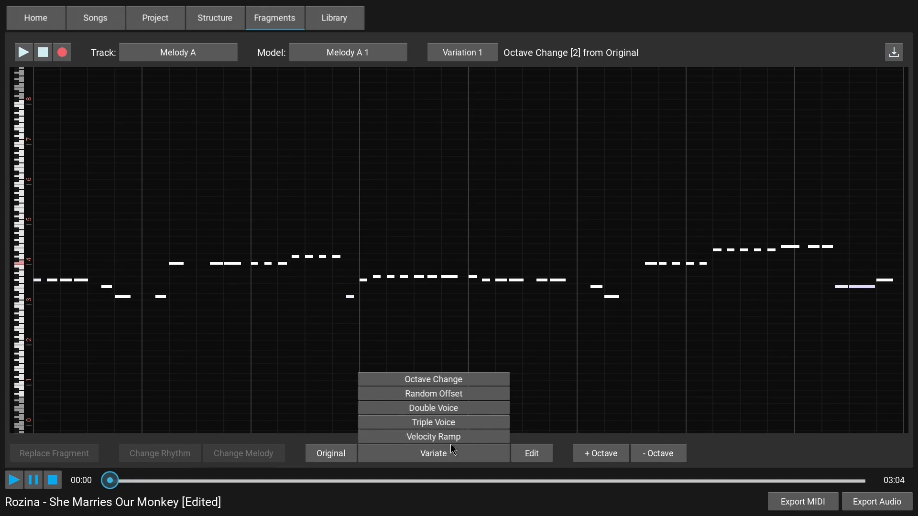
{"action": "left_click", "coordinate": [439, 453]}
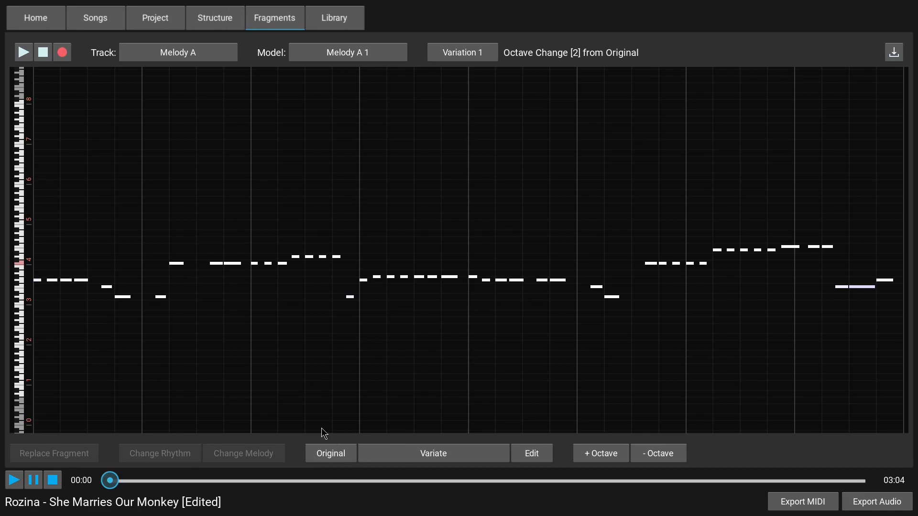
{"action": "left_click", "coordinate": [335, 454]}
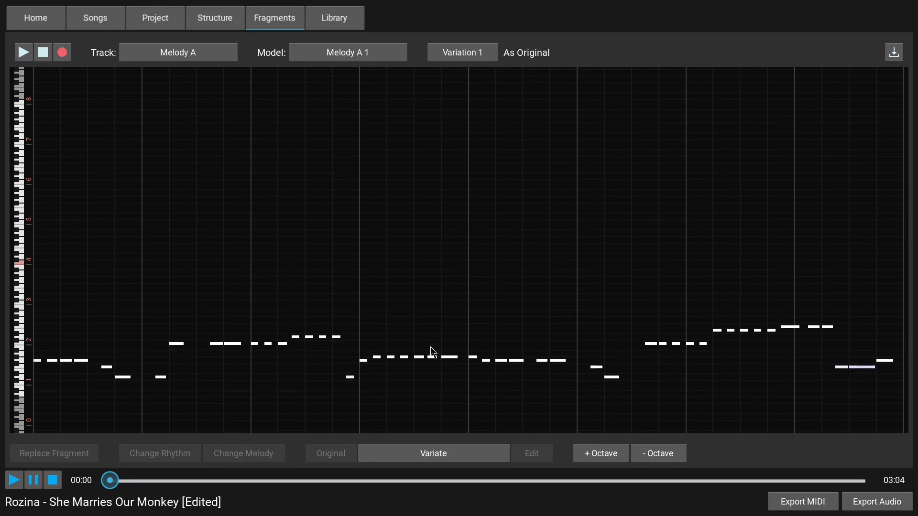
Apply a Double Voice variation with a note offset of 12 to Variation 1 and preview it briefly.
{"action": "left_click", "coordinate": [446, 458]}
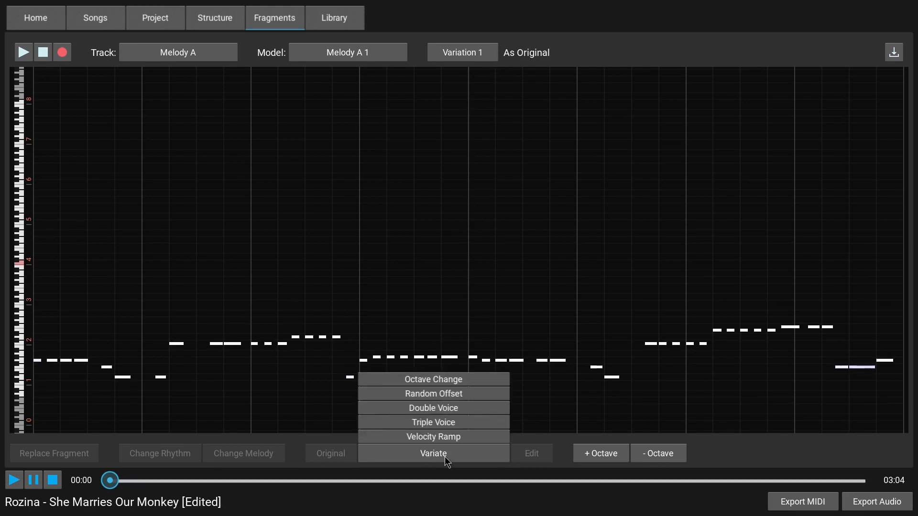
{"action": "left_click", "coordinate": [439, 409]}
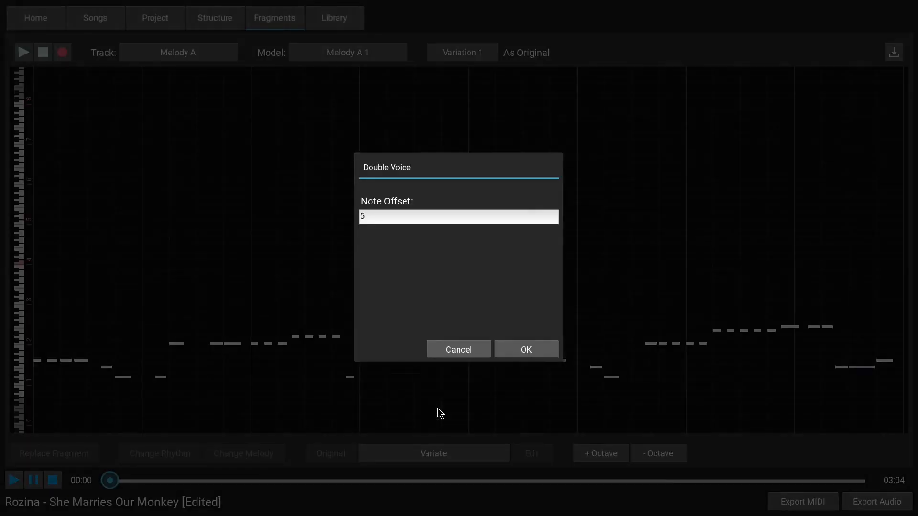
{"action": "left_click", "coordinate": [373, 218]}
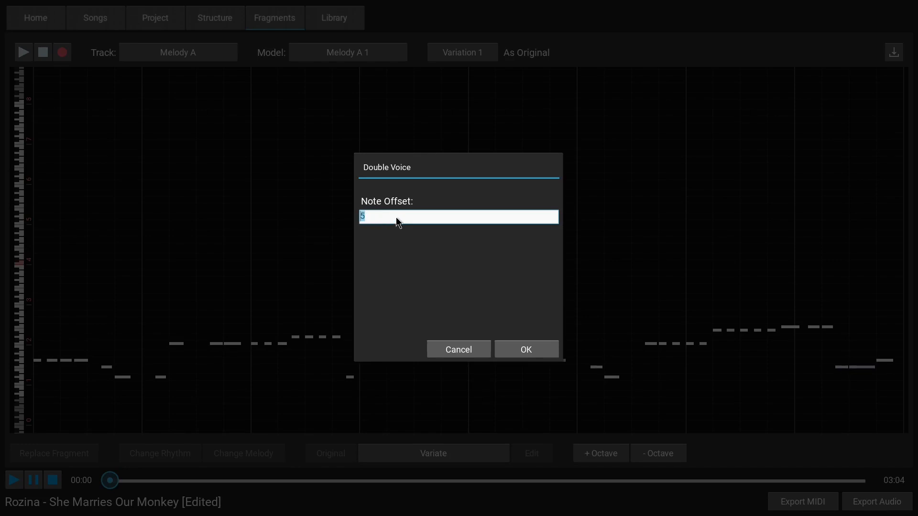
{"action": "type", "text": "12"}
{"action": "left_click", "coordinate": [531, 350]}
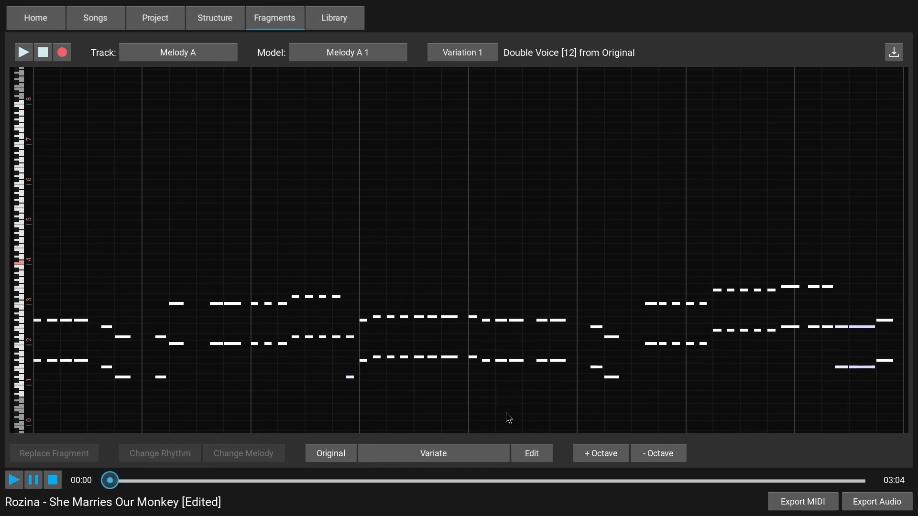
{"action": "left_click", "coordinate": [25, 53]}
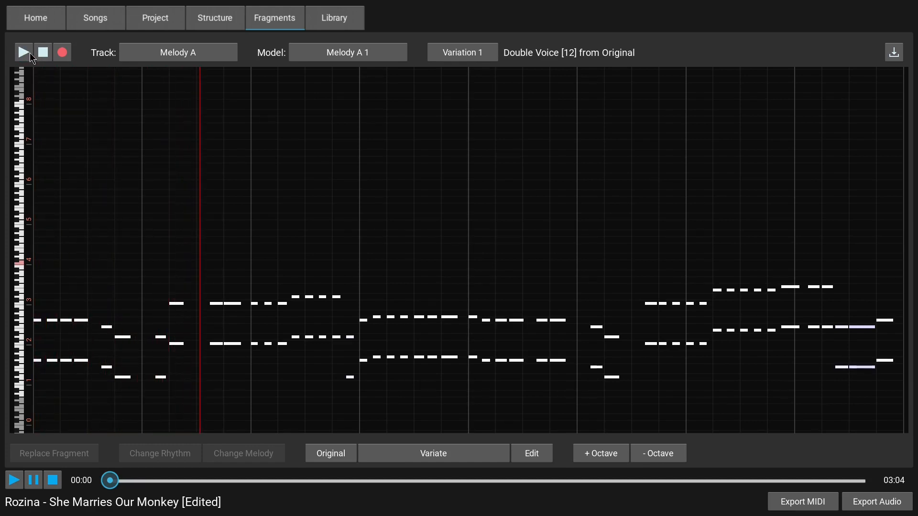
{"action": "left_click", "coordinate": [43, 53]}
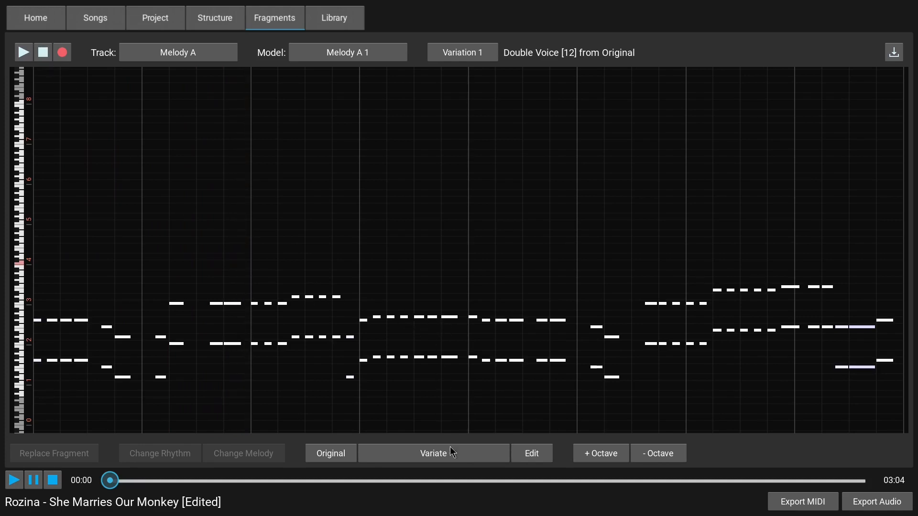
Set the note offset of the Double Voice variation to 24 and preview the result briefly.
{"action": "left_click", "coordinate": [530, 453]}
{"action": "left_click_drag", "start_coordinate": [384, 218], "coordinate": [355, 214]}
{"action": "type", "text": "24"}
{"action": "left_click", "coordinate": [526, 349]}
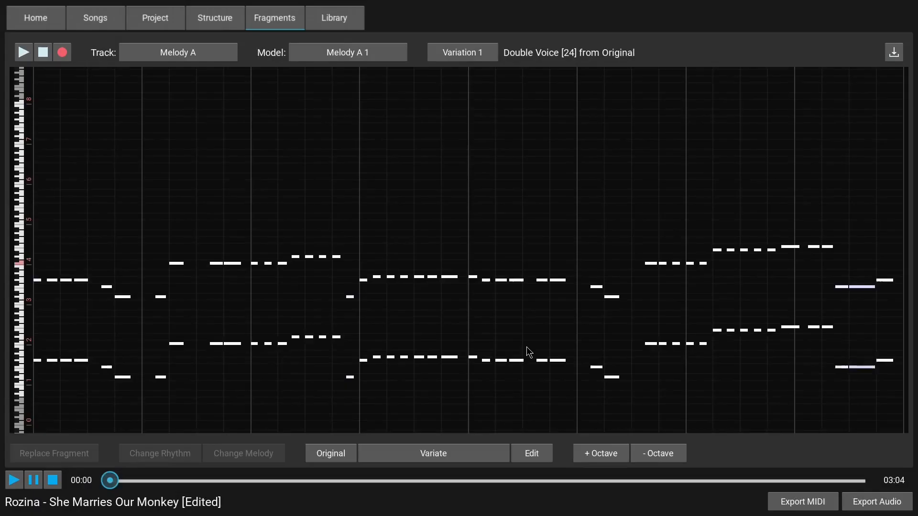
{"action": "left_click", "coordinate": [26, 52]}
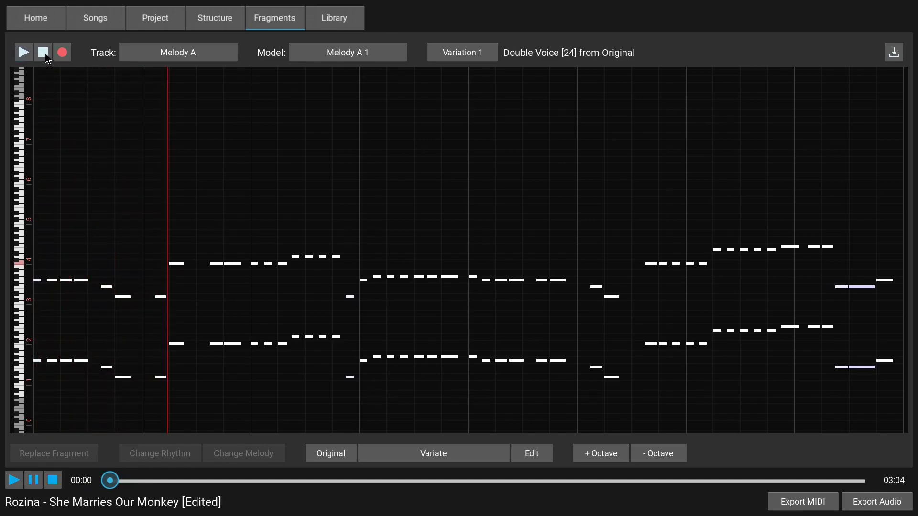
{"action": "left_click", "coordinate": [42, 52]}
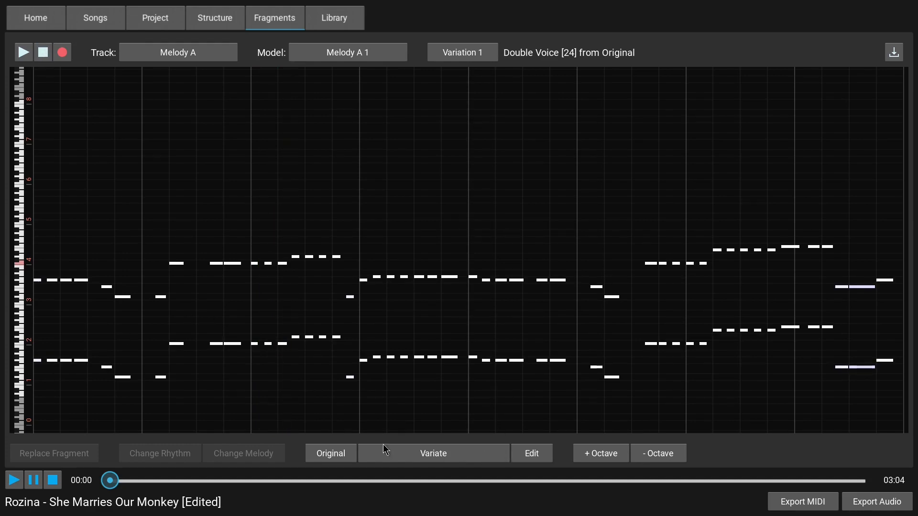
Reset Variation 1 to the original and apply a Random Offset with max delta 10 and RNG seed 12345678.
{"action": "left_click", "coordinate": [330, 455]}
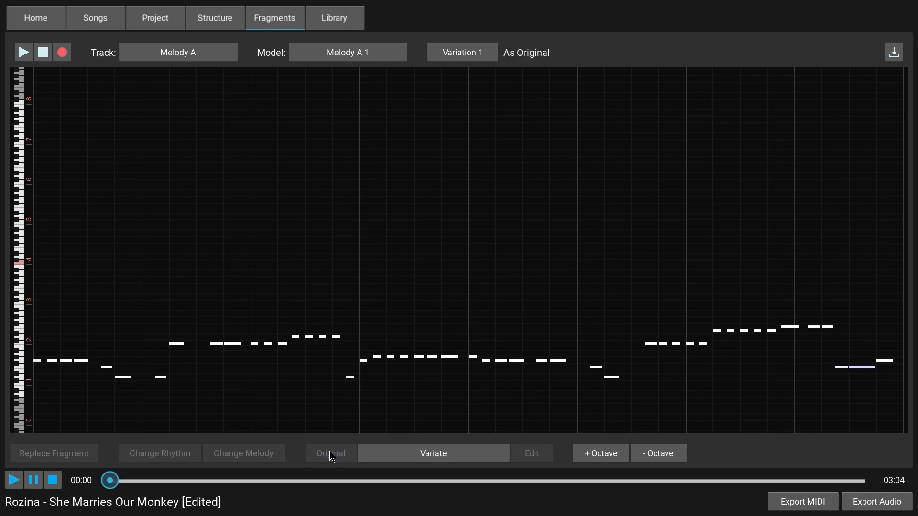
{"action": "left_click", "coordinate": [420, 455]}
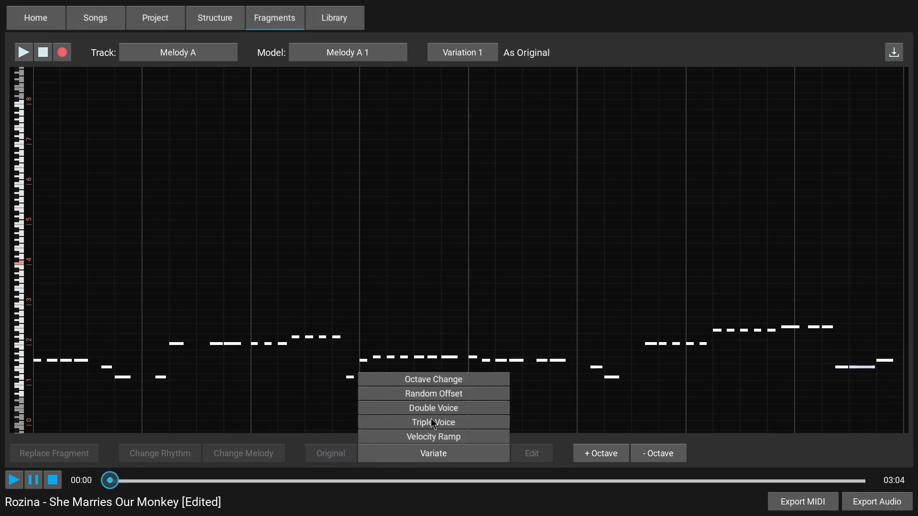
{"action": "left_click", "coordinate": [446, 394]}
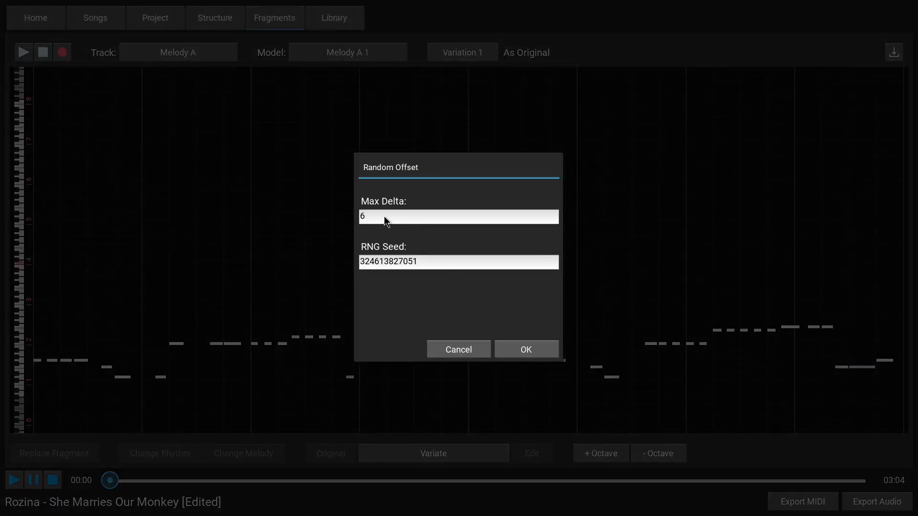
{"action": "left_click_drag", "start_coordinate": [378, 216], "coordinate": [353, 214]}
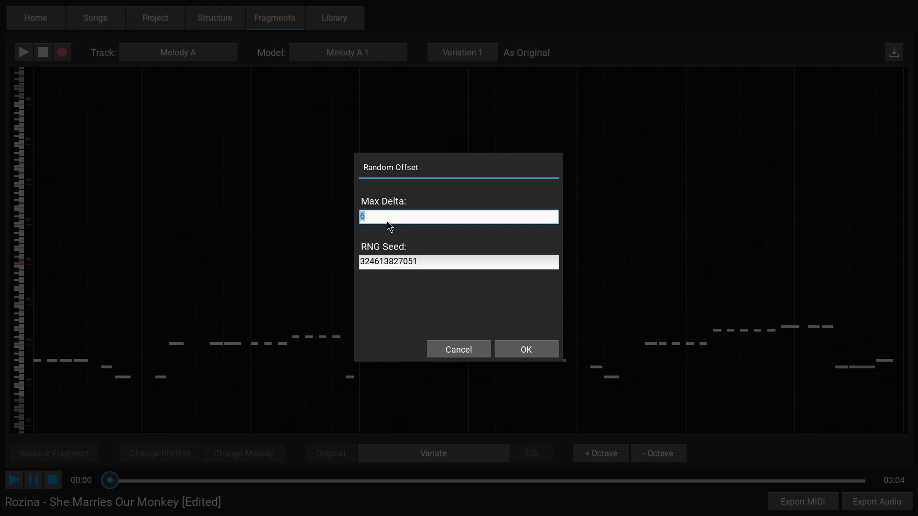
{"action": "type", "text": "10"}
{"action": "left_click", "coordinate": [437, 265]}
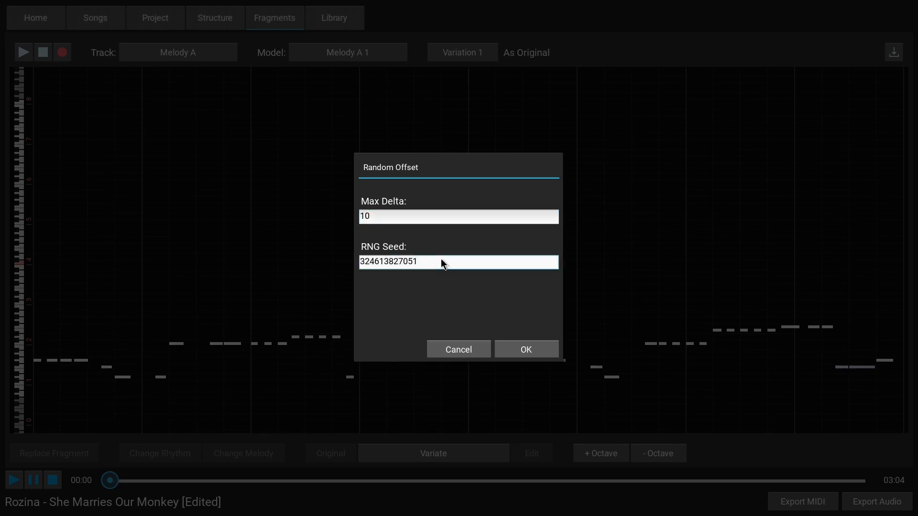
{"action": "key", "text": "BackSpace"}
{"action": "key", "text": "BackSpace"}
{"action": "key", "text": "ctrl+a"}
{"action": "type", "text": "12345678"}
{"action": "left_click", "coordinate": [531, 352]}
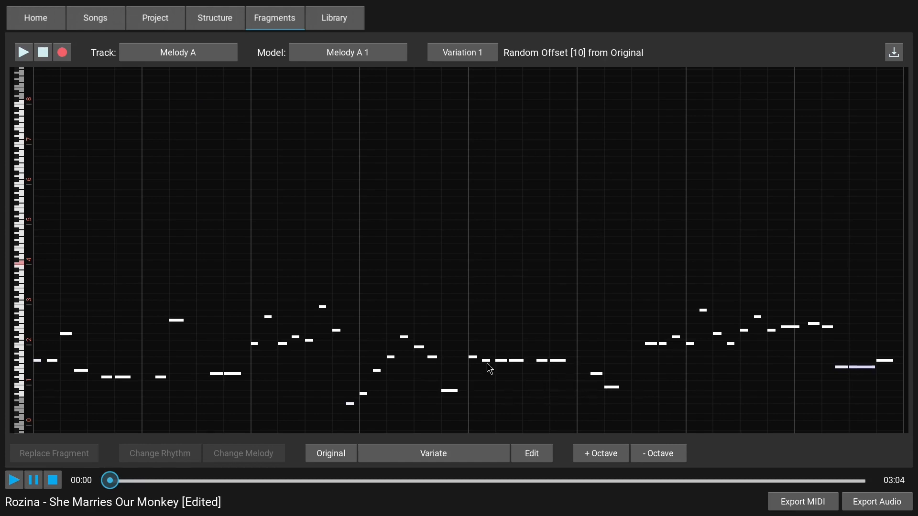
Compare the original fragment with the Random Offset variation by switching between them, and play back part of Variation 1.
{"action": "left_click", "coordinate": [483, 56]}
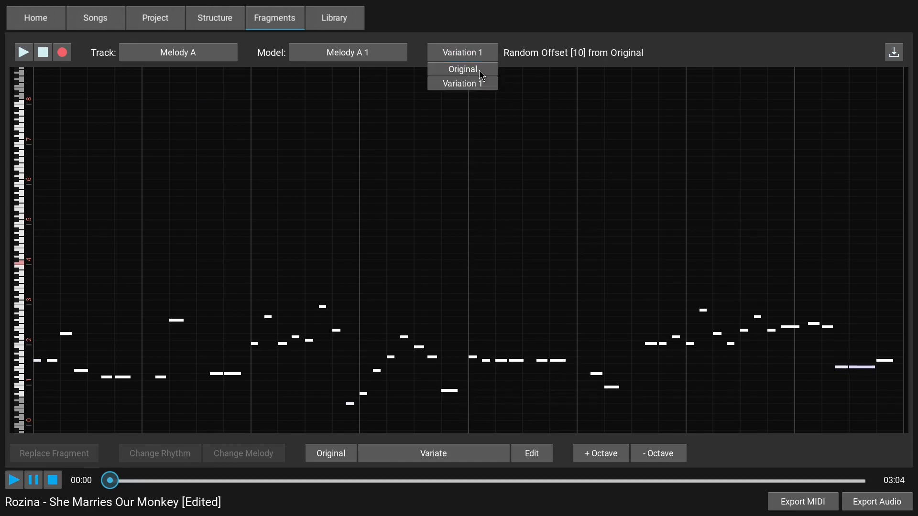
{"action": "left_click", "coordinate": [479, 69]}
{"action": "left_click", "coordinate": [479, 53]}
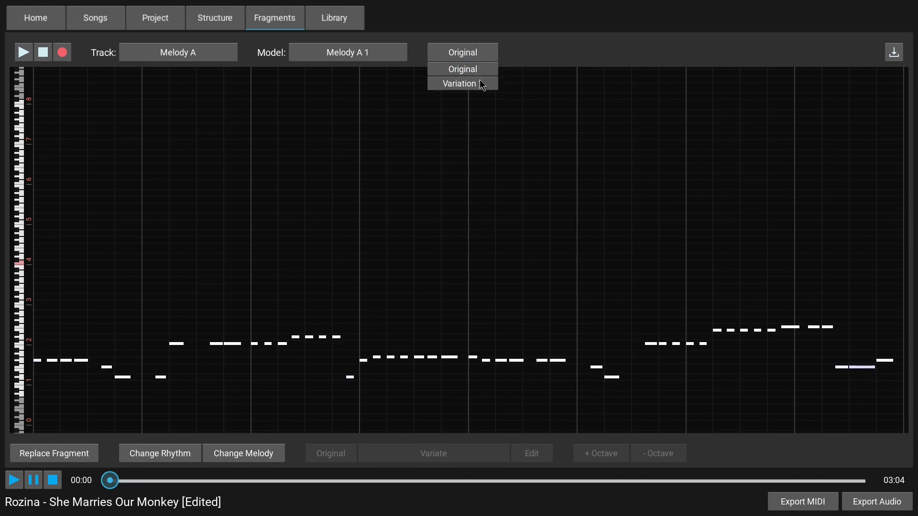
{"action": "left_click", "coordinate": [482, 84]}
{"action": "left_click", "coordinate": [480, 55]}
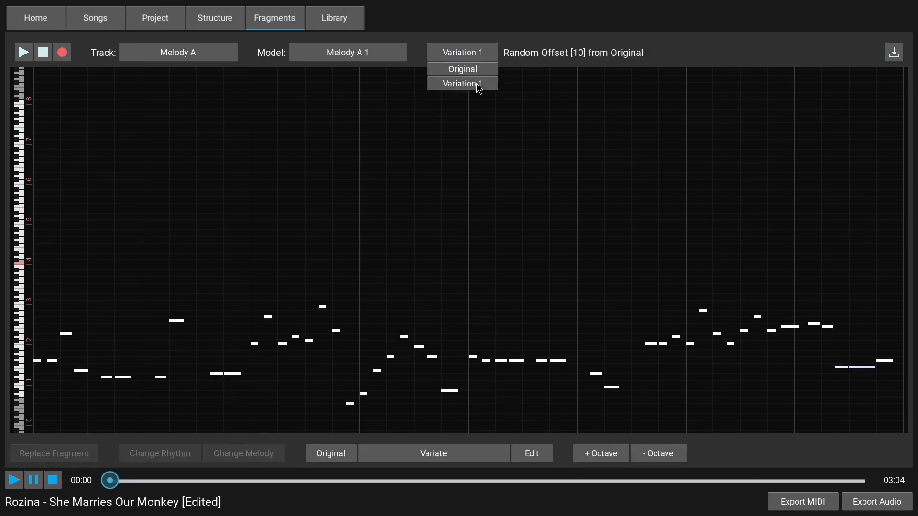
{"action": "left_click", "coordinate": [478, 70]}
{"action": "left_click", "coordinate": [478, 55]}
{"action": "left_click", "coordinate": [480, 84]}
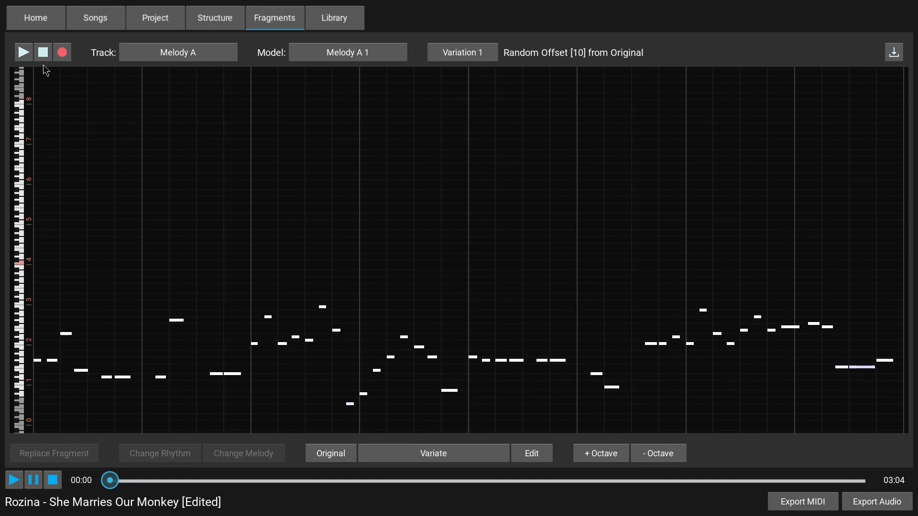
{"action": "left_click", "coordinate": [25, 52]}
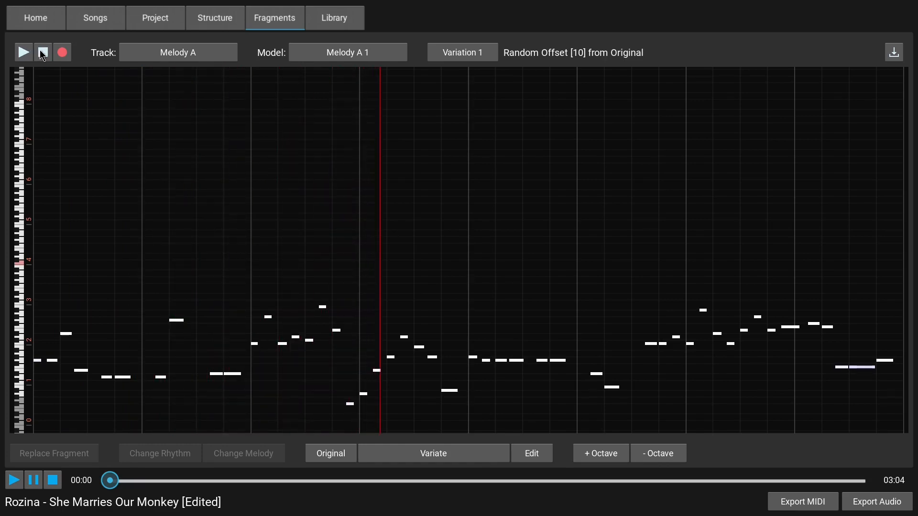
{"action": "left_click", "coordinate": [44, 53]}
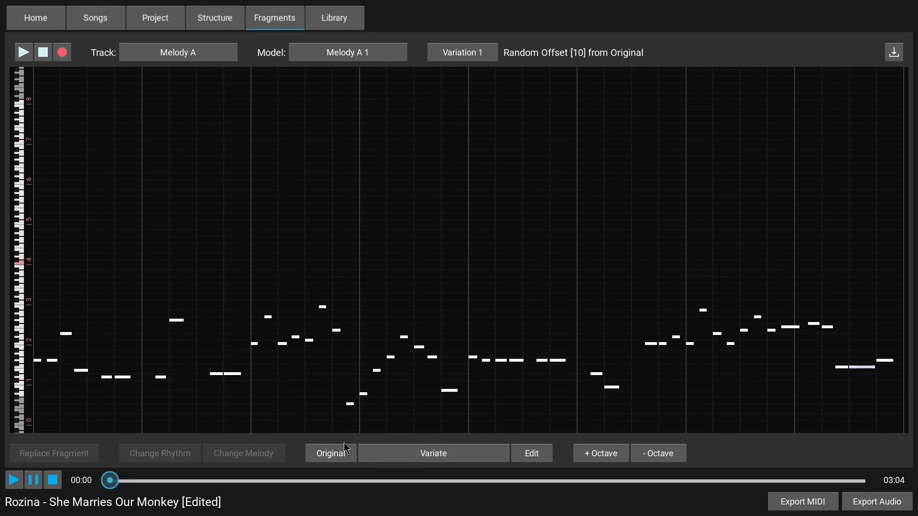
Reset Variation 1 to the original and apply a Velocity Ramp from 0 to 127.
{"action": "left_click", "coordinate": [337, 457]}
{"action": "left_click", "coordinate": [448, 455]}
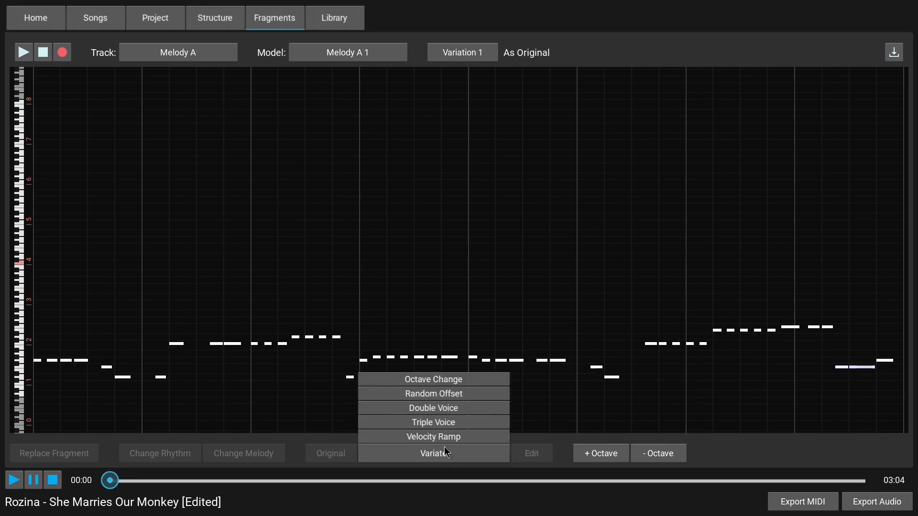
{"action": "left_click", "coordinate": [452, 437]}
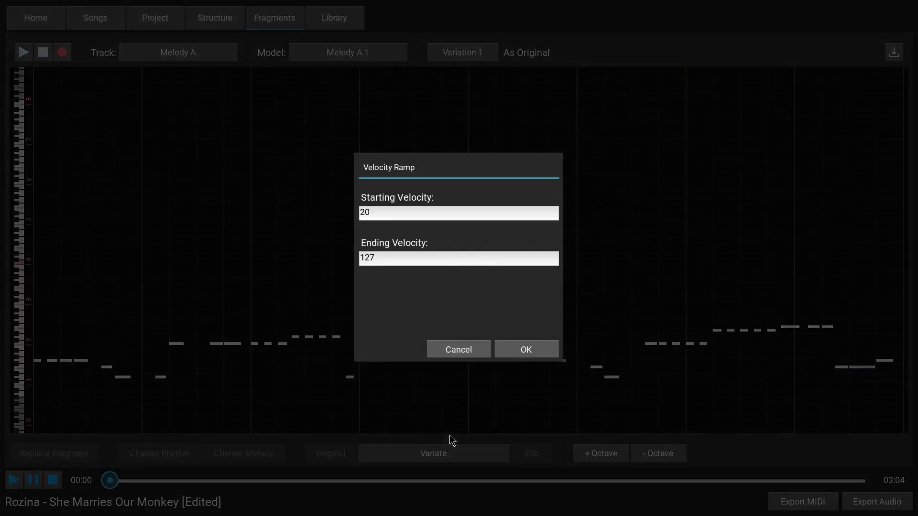
{"action": "double_click", "coordinate": [373, 214]}
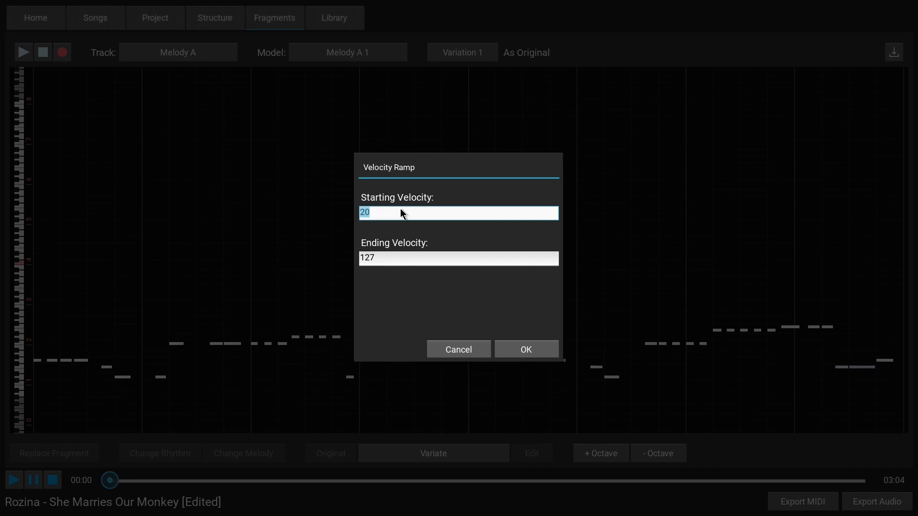
{"action": "type", "text": "0"}
{"action": "double_click", "coordinate": [383, 259]}
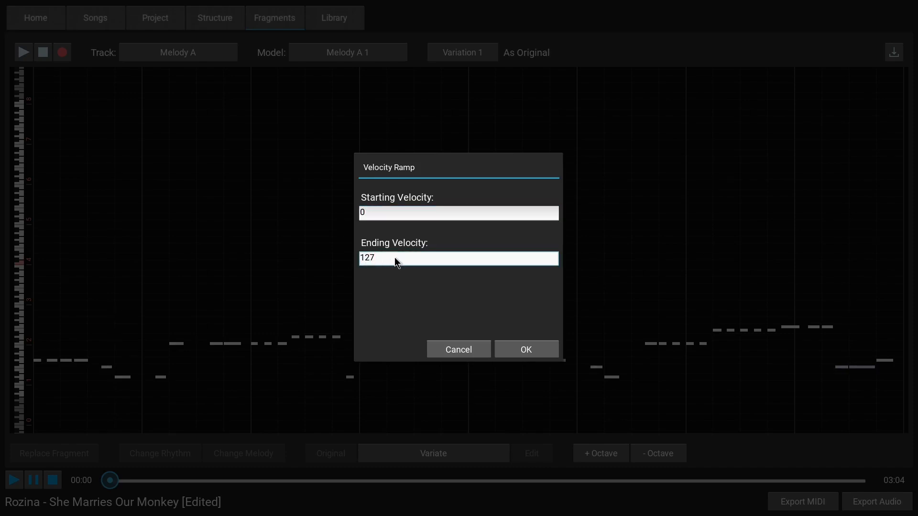
{"action": "left_click", "coordinate": [532, 351]}
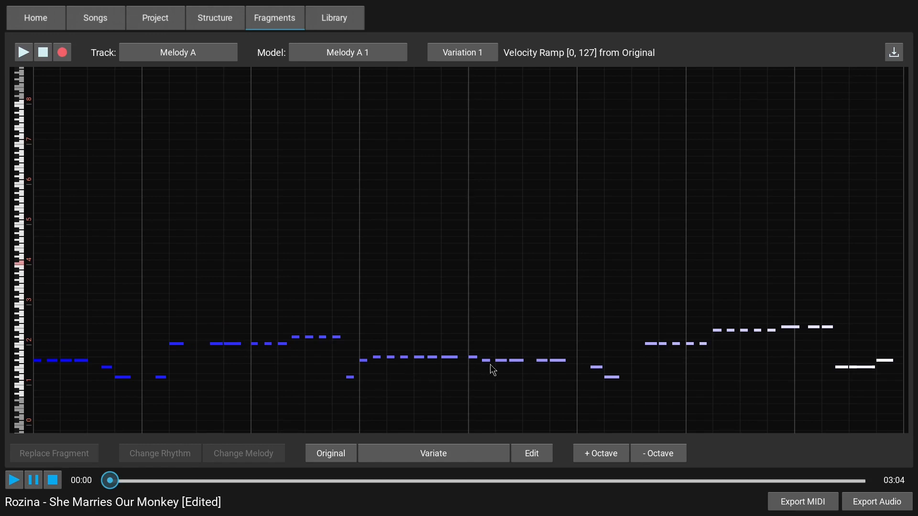
Inspect the velocities of several notes from start to end of the ramped fragment, and play the variation back.
{"action": "mouse_move", "coordinate": [515, 361]}
{"action": "left_click", "coordinate": [82, 361]}
{"action": "left_click", "coordinate": [236, 344]}
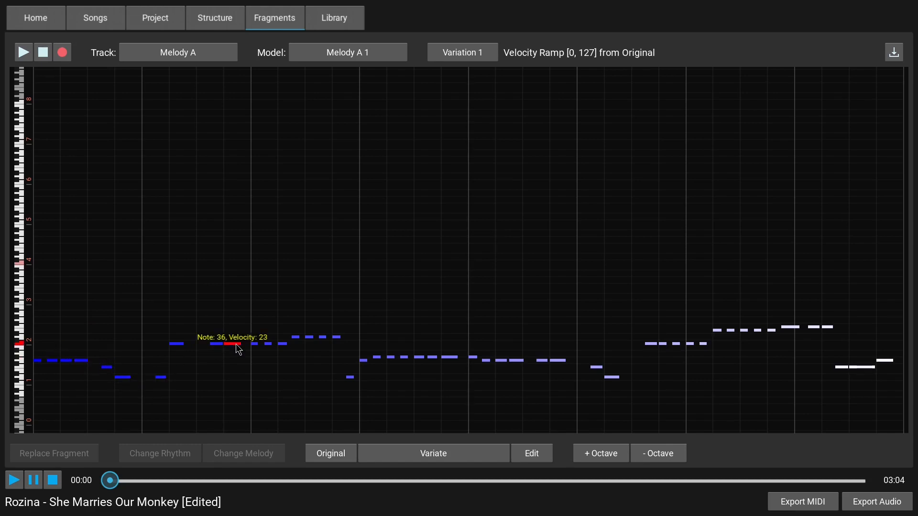
{"action": "left_click", "coordinate": [337, 337]}
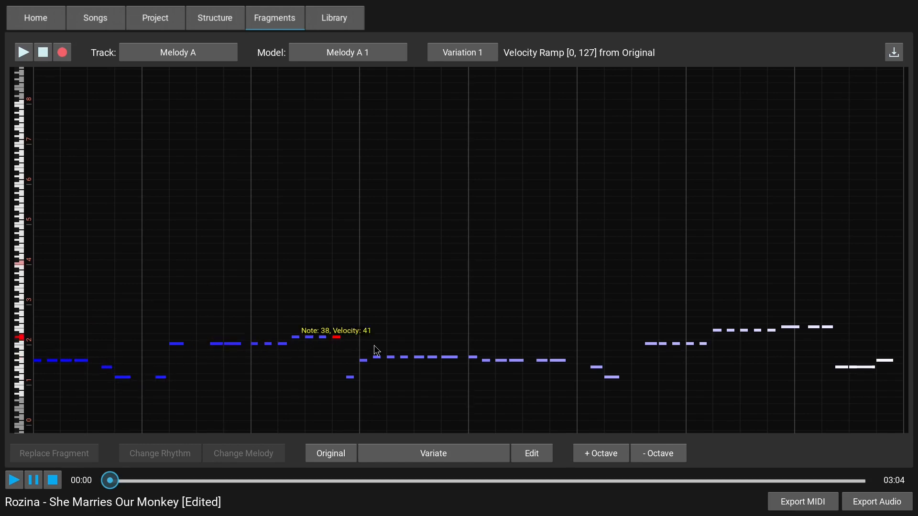
{"action": "left_click", "coordinate": [435, 358]}
{"action": "left_click", "coordinate": [558, 360]}
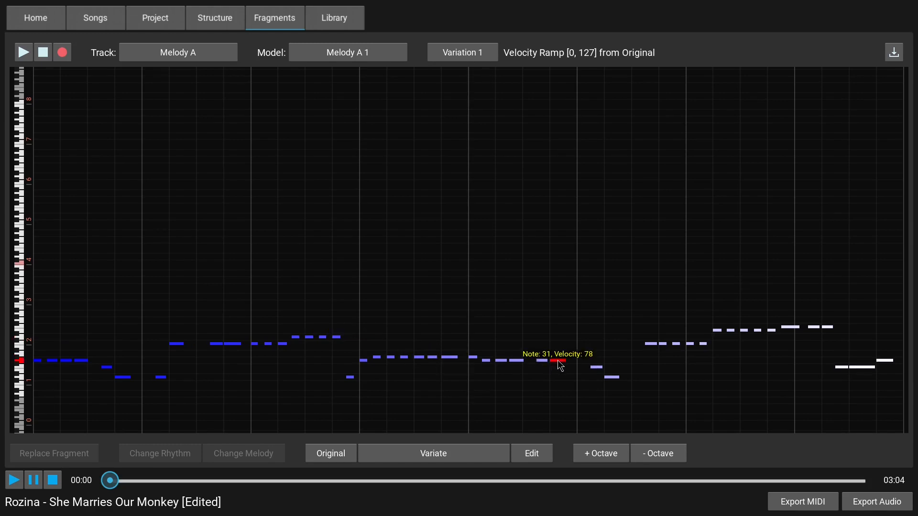
{"action": "left_click", "coordinate": [675, 344]}
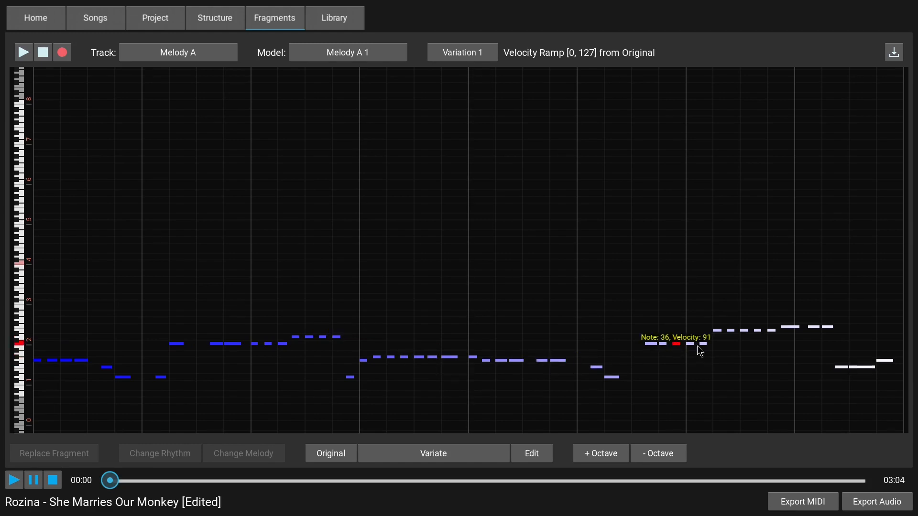
{"action": "left_click", "coordinate": [746, 331]}
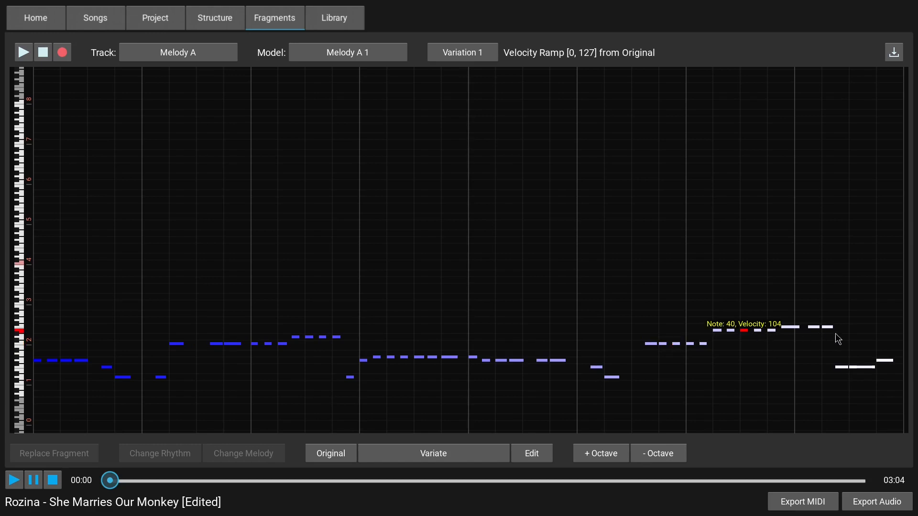
{"action": "left_click", "coordinate": [887, 363]}
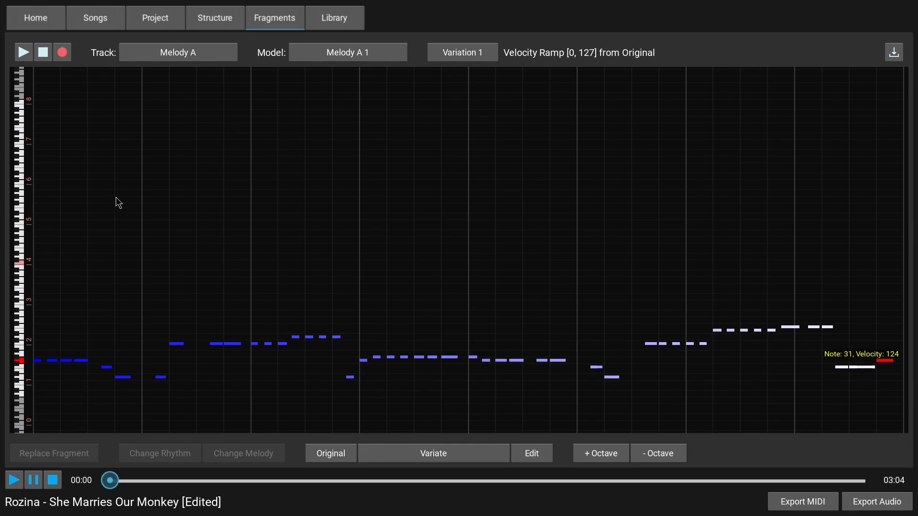
{"action": "left_click", "coordinate": [118, 203]}
{"action": "left_click", "coordinate": [23, 53]}
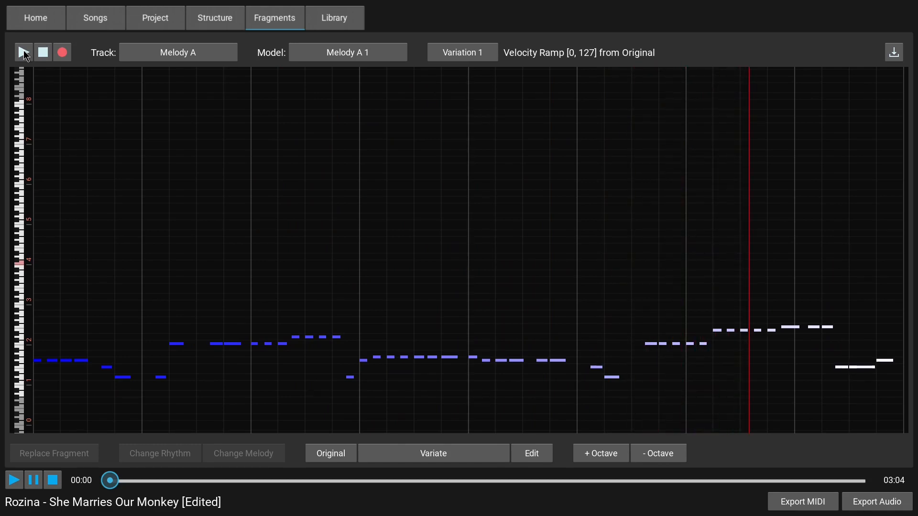
{"action": "left_click", "coordinate": [43, 54]}
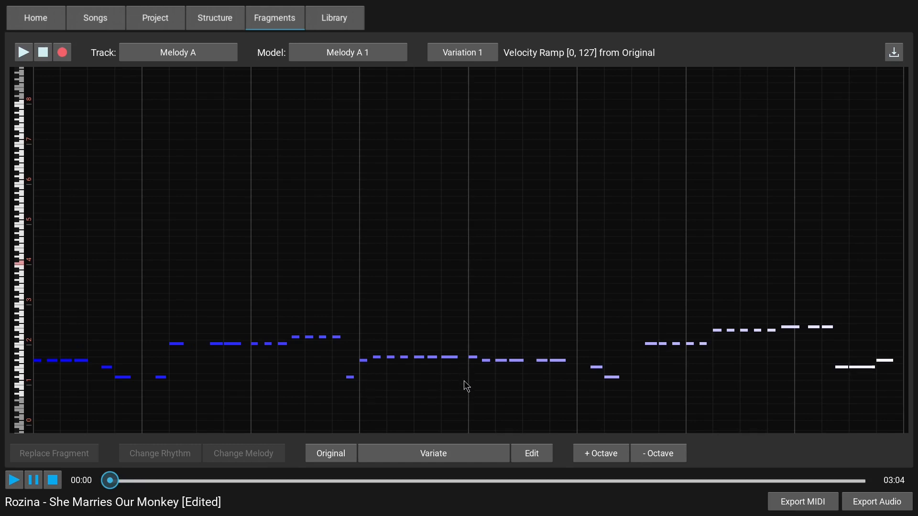
Reset Variation 1 to the original melody and switch to the original fragment for editing.
{"action": "left_click", "coordinate": [347, 453]}
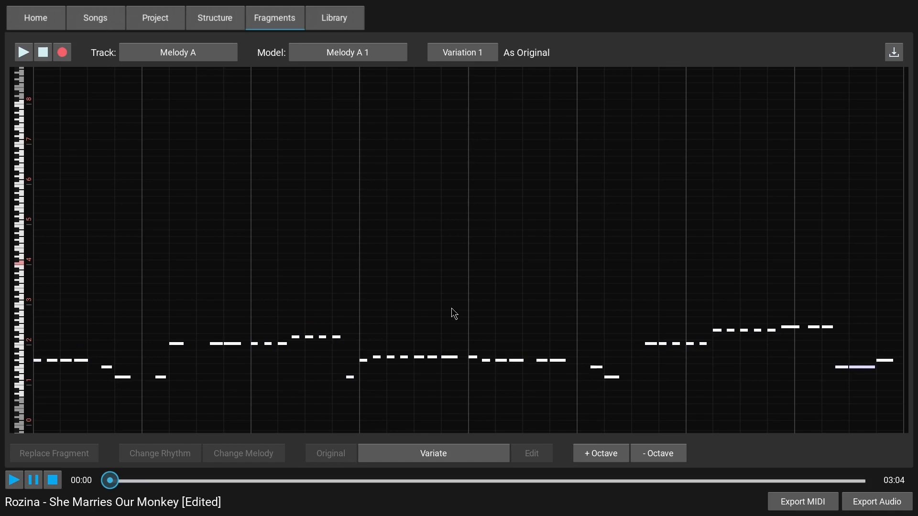
{"action": "left_click", "coordinate": [473, 53]}
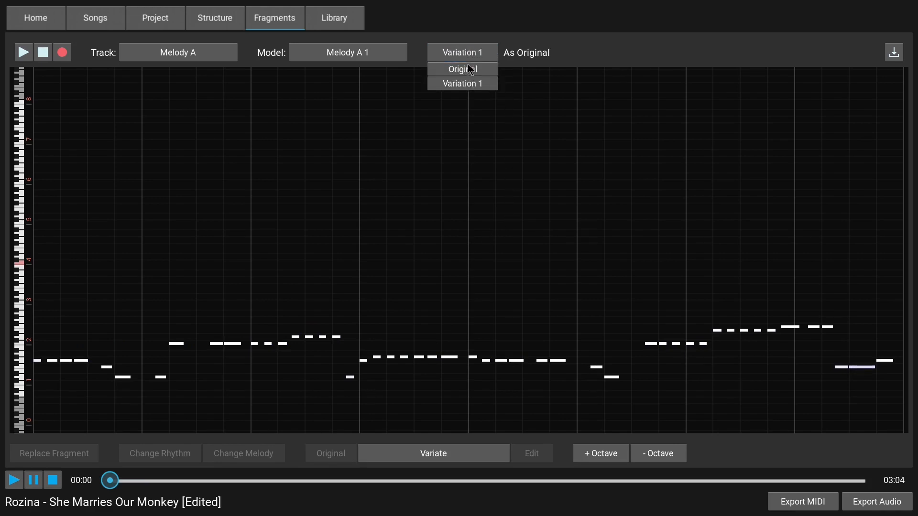
{"action": "left_click", "coordinate": [473, 70]}
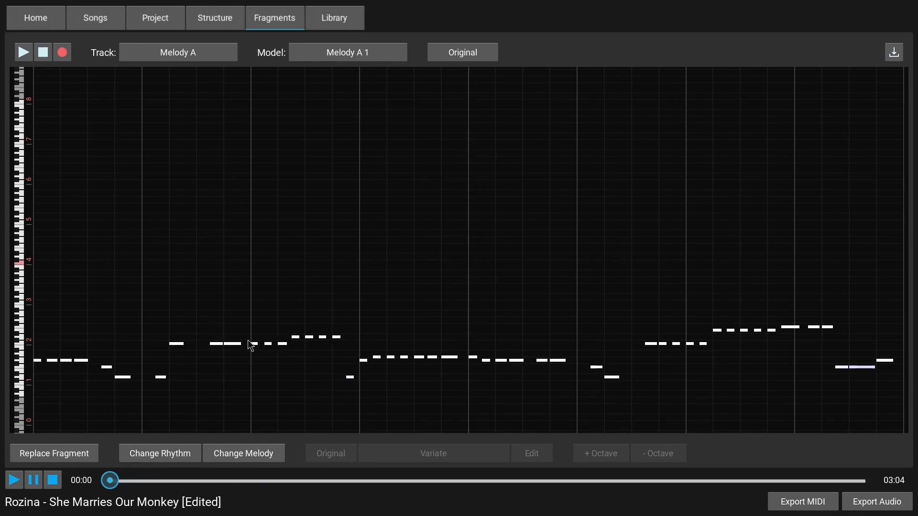
Raise the last note of the second bar in the original fragment to note 47.
{"action": "left_click", "coordinate": [235, 343]}
{"action": "key", "text": "Up"}
{"action": "key", "text": "Up"}
{"action": "key", "text": "Up"}
{"action": "key", "text": "Up"}
{"action": "key", "text": "Up"}
{"action": "key", "text": "Up"}
{"action": "key", "text": "Up"}
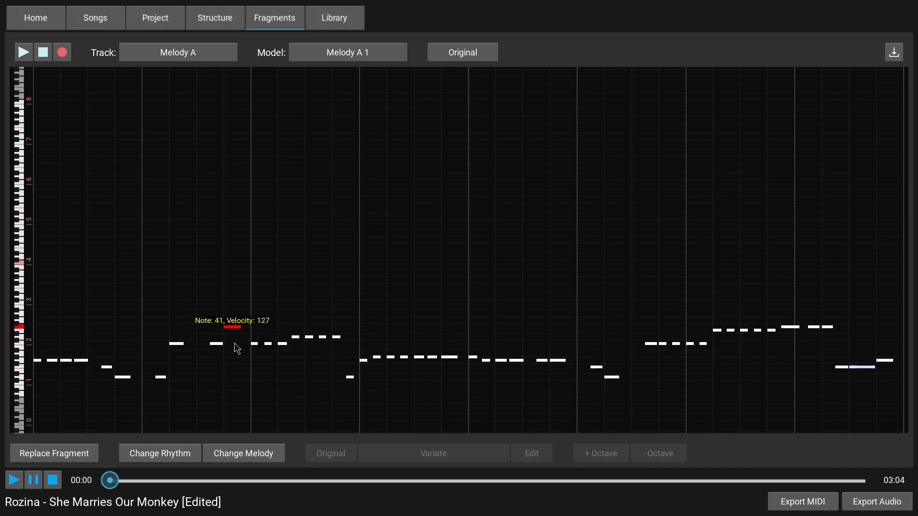
{"action": "key", "text": "Up"}
{"action": "key", "text": "Up"}
{"action": "key", "text": "Up"}
{"action": "key", "text": "Up"}
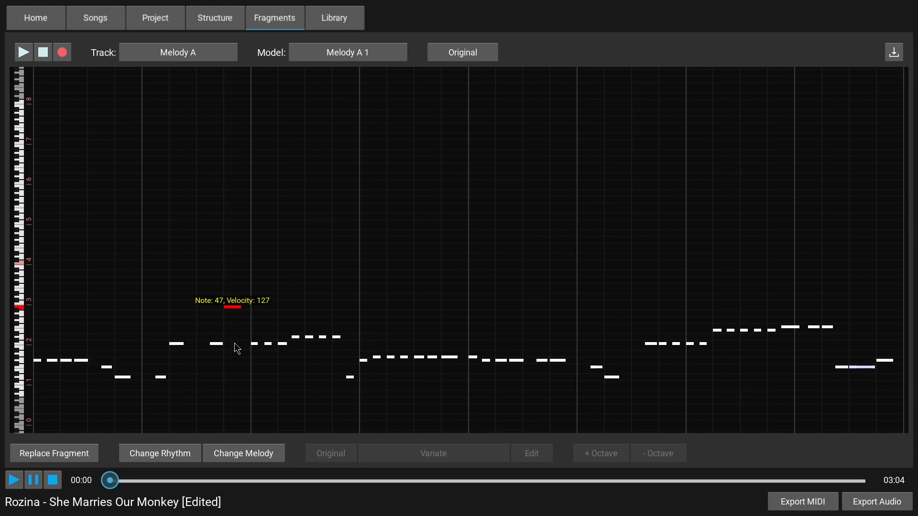
Lower the velocity of the selected last note in the second bar, and delete that note.
{"action": "key", "text": "ctrl+Down"}
{"action": "key", "text": "ctrl+Down"}
{"action": "key", "text": "ctrl+Down"}
{"action": "key", "text": "ctrl+Down"}
{"action": "key", "text": "ctrl+Down"}
{"action": "key", "text": "ctrl+Down"}
{"action": "key", "text": "ctrl+Down"}
{"action": "key", "text": "ctrl+Down"}
{"action": "key", "text": "ctrl+Down"}
{"action": "key", "text": "ctrl+Down"}
{"action": "key", "text": "ctrl+Down"}
{"action": "key", "text": "ctrl+Down"}
{"action": "key", "text": "ctrl+Down"}
{"action": "key", "text": "ctrl+Down"}
{"action": "key", "text": "ctrl+Down"}
{"action": "key", "text": "ctrl+Down"}
{"action": "key", "text": "ctrl+Down"}
{"action": "key", "text": "ctrl+Down"}
{"action": "key", "text": "ctrl+Down"}
{"action": "key", "text": "ctrl+Down"}
{"action": "key", "text": "ctrl+Down"}
{"action": "key", "text": "ctrl+Down"}
{"action": "key", "text": "ctrl+Down"}
{"action": "key", "text": "ctrl+Down"}
{"action": "key", "text": "ctrl+Down"}
{"action": "key", "text": "ctrl+Down"}
{"action": "key", "text": "ctrl+Down"}
{"action": "key", "text": "ctrl+Down"}
{"action": "key", "text": "ctrl+Down"}
{"action": "key", "text": "ctrl+Down"}
{"action": "key", "text": "ctrl+Down"}
{"action": "key", "text": "ctrl+Down"}
{"action": "key", "text": "ctrl+Down"}
{"action": "key", "text": "Delete"}
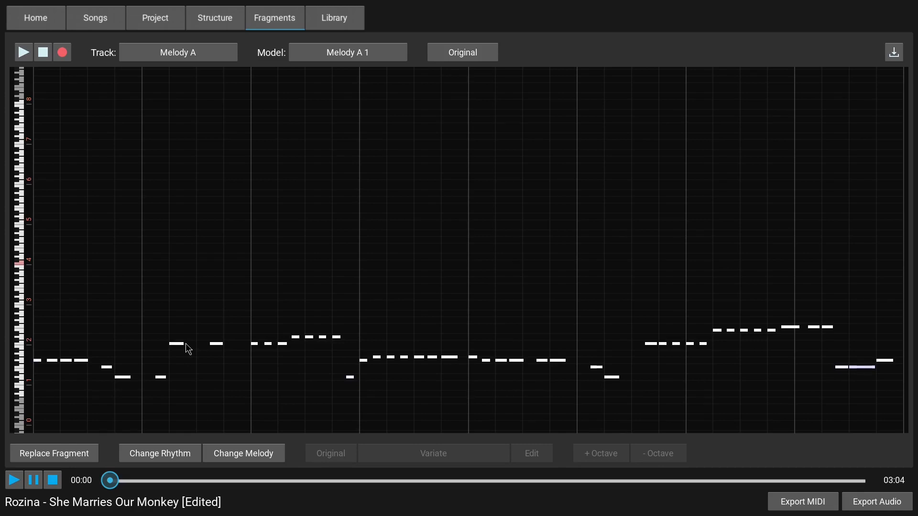
Raise the remaining last note of the second bar by seven semitones.
{"action": "left_click", "coordinate": [219, 345]}
{"action": "key", "text": "Up"}
{"action": "key", "text": "Up"}
{"action": "key", "text": "Up"}
{"action": "key", "text": "Up"}
{"action": "key", "text": "Up"}
{"action": "key", "text": "Up"}
{"action": "key", "text": "Up"}
Raise the neighbouring earlier high note in the second bar to note 48.
{"action": "left_click", "coordinate": [177, 343]}
{"action": "key", "text": "Up"}
{"action": "key", "text": "Up"}
{"action": "key", "text": "Up"}
{"action": "key", "text": "Up"}
{"action": "key", "text": "Up"}
{"action": "key", "text": "Up"}
{"action": "key", "text": "Up"}
{"action": "key", "text": "Up"}
{"action": "key", "text": "Up"}
{"action": "key", "text": "Up"}
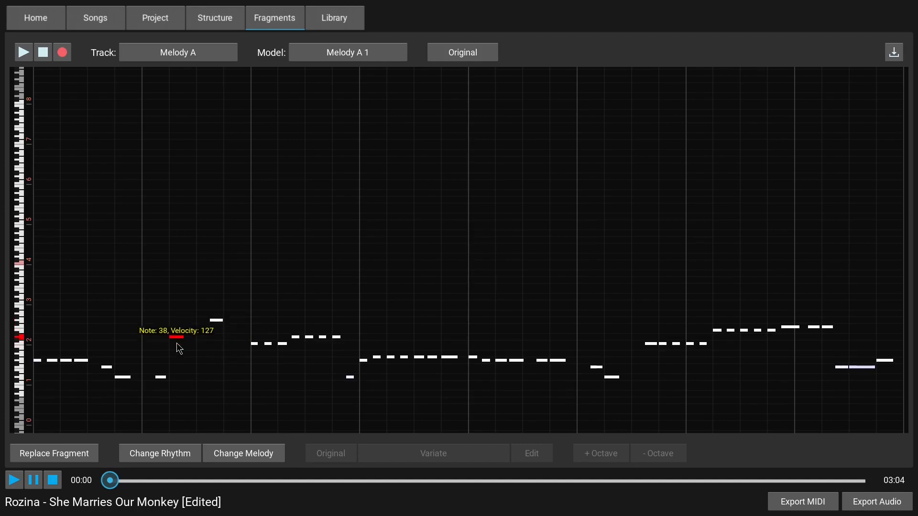
{"action": "key", "text": "Up"}
{"action": "key", "text": "Up"}
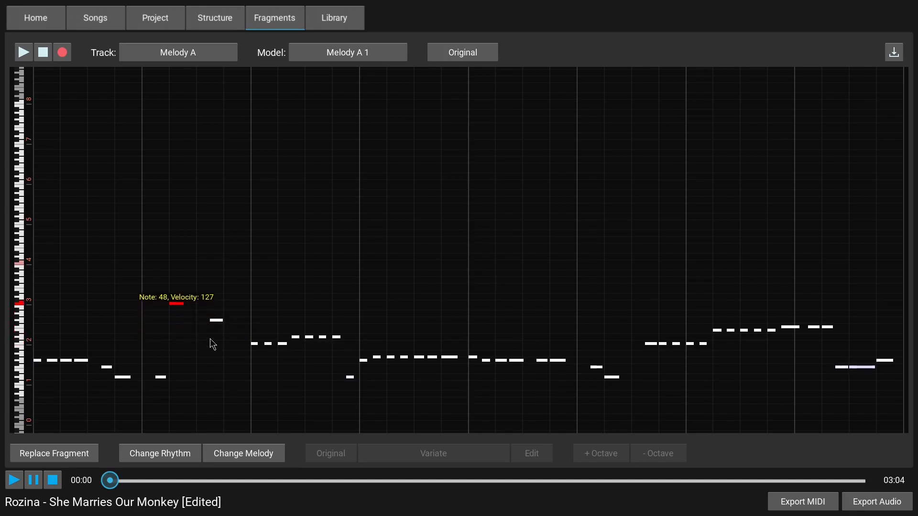
Raise the last note of the second bar by three more semitones, and switch to Variation 1.
{"action": "left_click", "coordinate": [222, 320]}
{"action": "key", "text": "Up"}
{"action": "key", "text": "Up"}
{"action": "key", "text": "Up"}
{"action": "left_click", "coordinate": [269, 292]}
{"action": "left_click", "coordinate": [467, 58]}
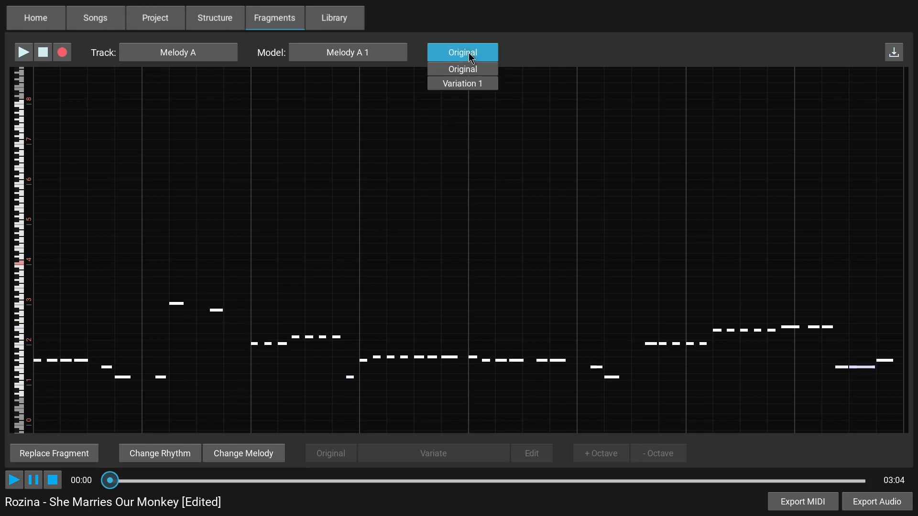
{"action": "left_click", "coordinate": [468, 82]}
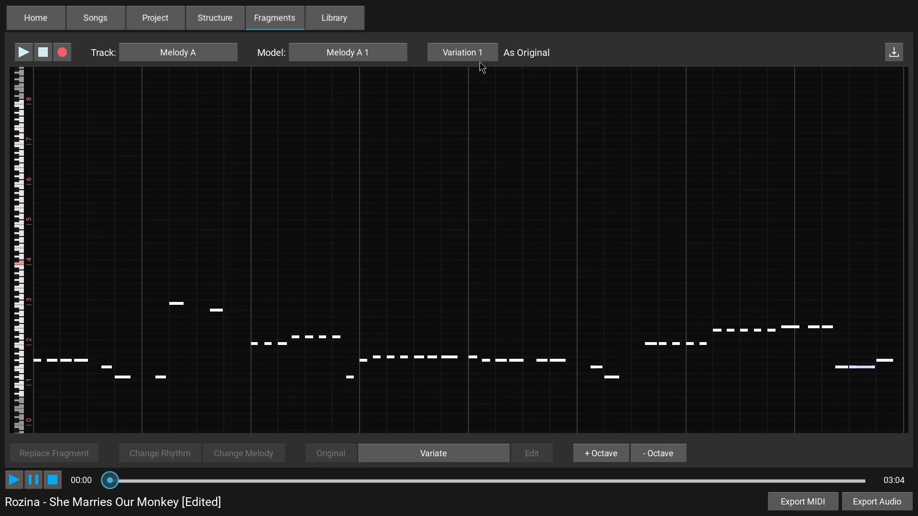
Raise Variation 1 of Melody A 1 by one octave, and switch back to the original fragment.
{"action": "left_click", "coordinate": [602, 457]}
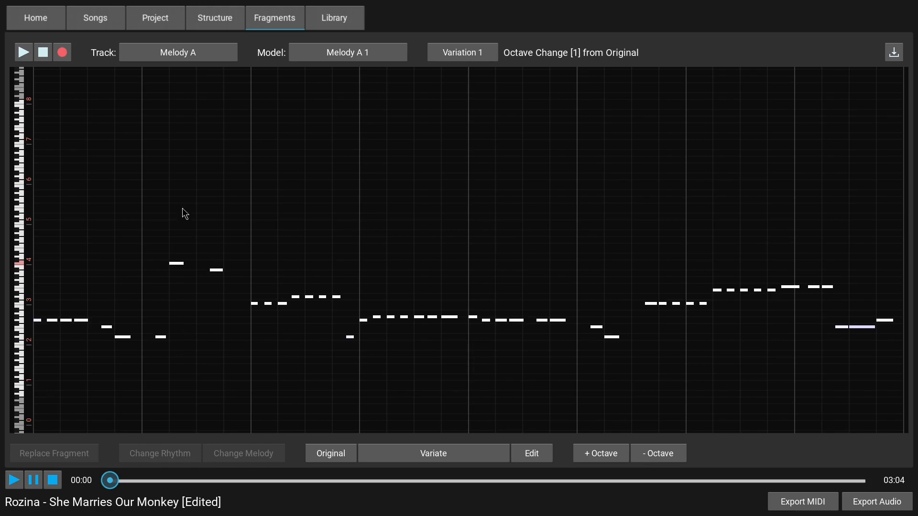
{"action": "left_click", "coordinate": [452, 46]}
{"action": "left_click", "coordinate": [452, 73]}
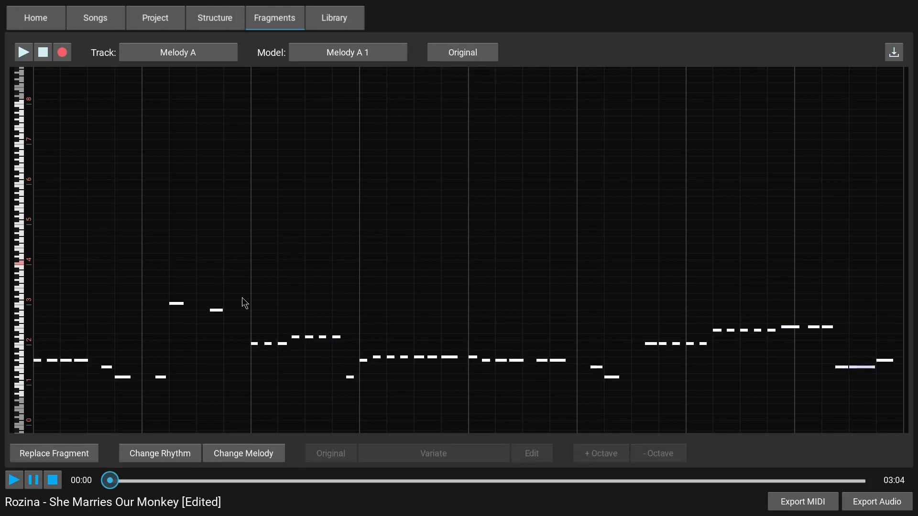
Raise the low first note of the second bar by eleven semitones to note 37.
{"action": "left_click", "coordinate": [169, 376]}
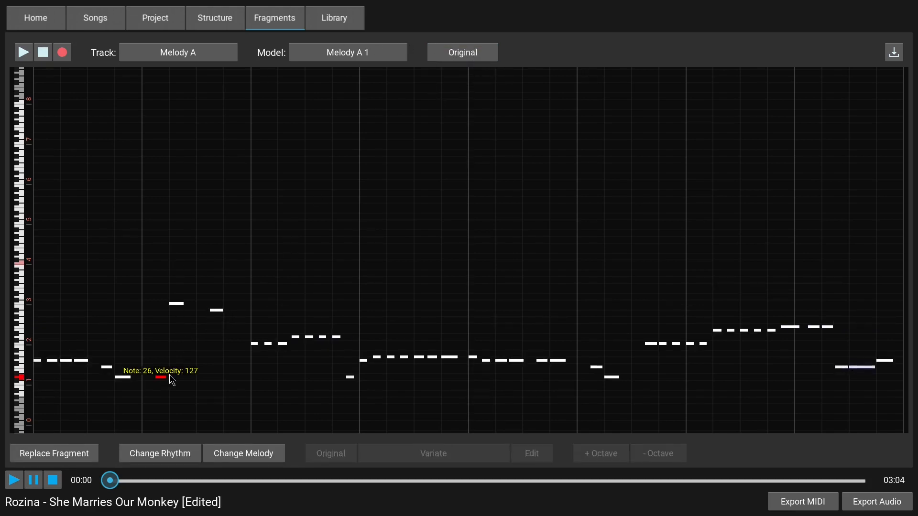
{"action": "key", "text": "Up"}
{"action": "key", "text": "Up"}
{"action": "key", "text": "Up"}
{"action": "key", "text": "Up"}
{"action": "key", "text": "Up"}
{"action": "key", "text": "Up"}
{"action": "key", "text": "Up"}
{"action": "key", "text": "Up"}
{"action": "key", "text": "Up"}
{"action": "key", "text": "Up"}
{"action": "key", "text": "Up"}
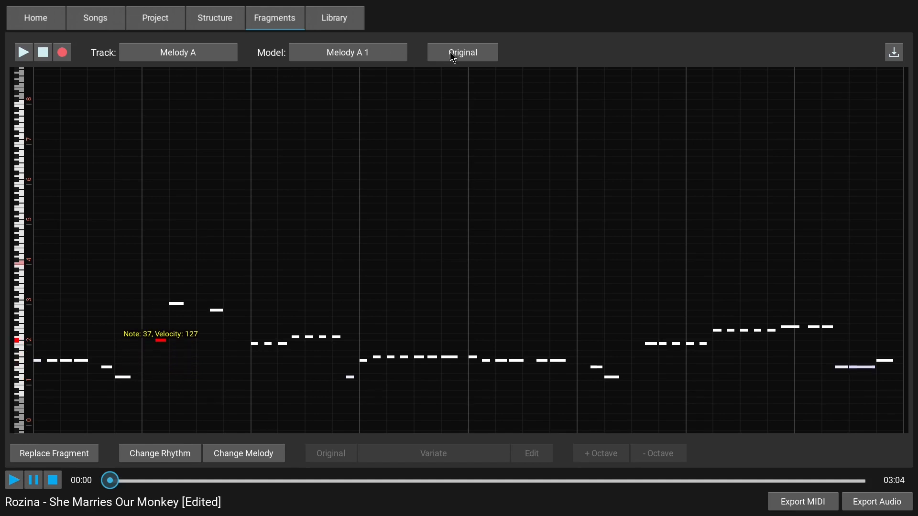
Check the edited note in Variation 1, and play back the start of the original fragment.
{"action": "left_click", "coordinate": [452, 57]}
{"action": "left_click", "coordinate": [460, 84]}
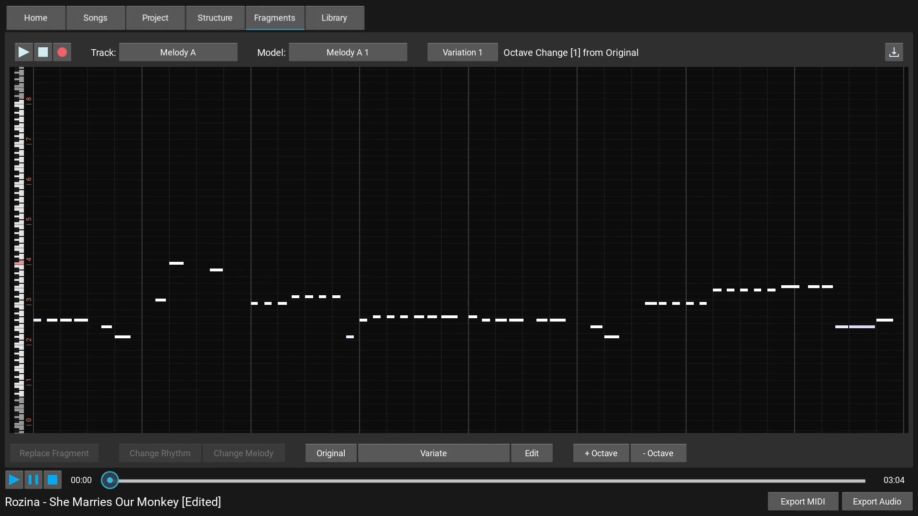
{"action": "left_click", "coordinate": [482, 56]}
{"action": "left_click", "coordinate": [462, 68]}
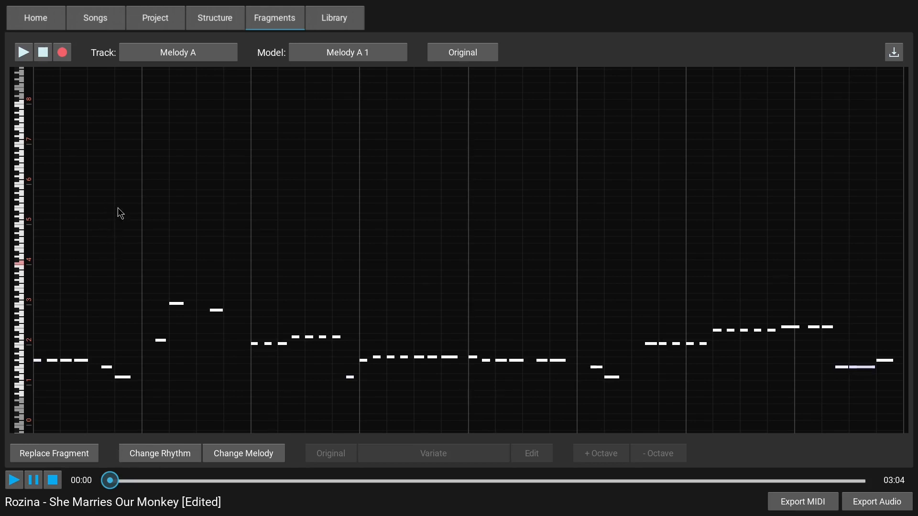
{"action": "left_click", "coordinate": [27, 56]}
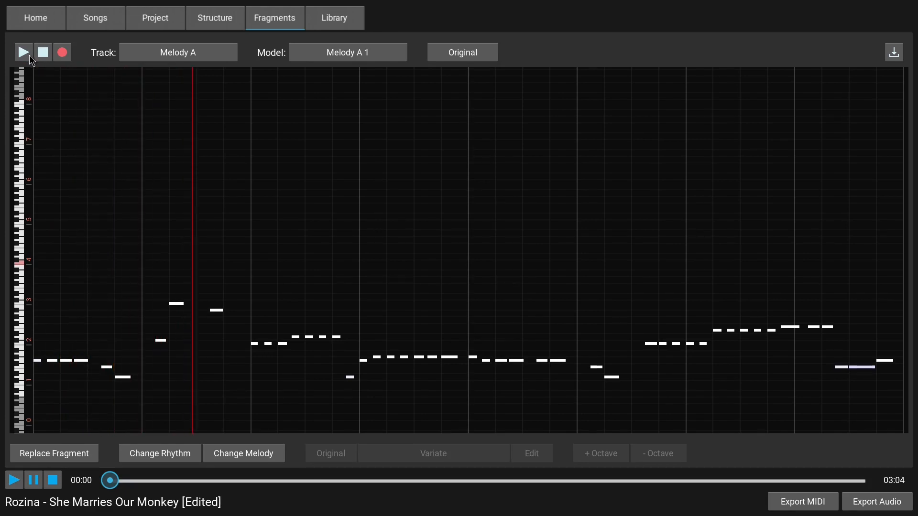
{"action": "left_click", "coordinate": [43, 53]}
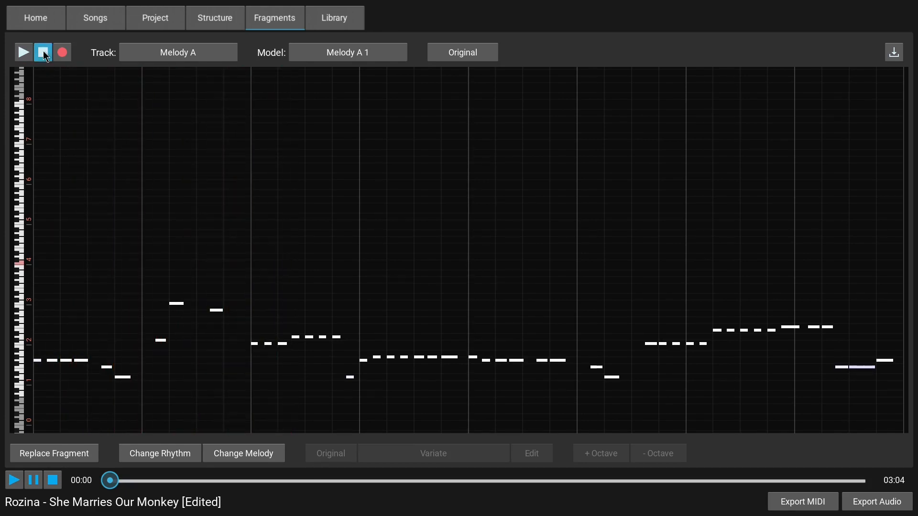
Generate a new melody for the original fragment while keeping its rhythm, and listen to its opening bars.
{"action": "left_click", "coordinate": [248, 453]}
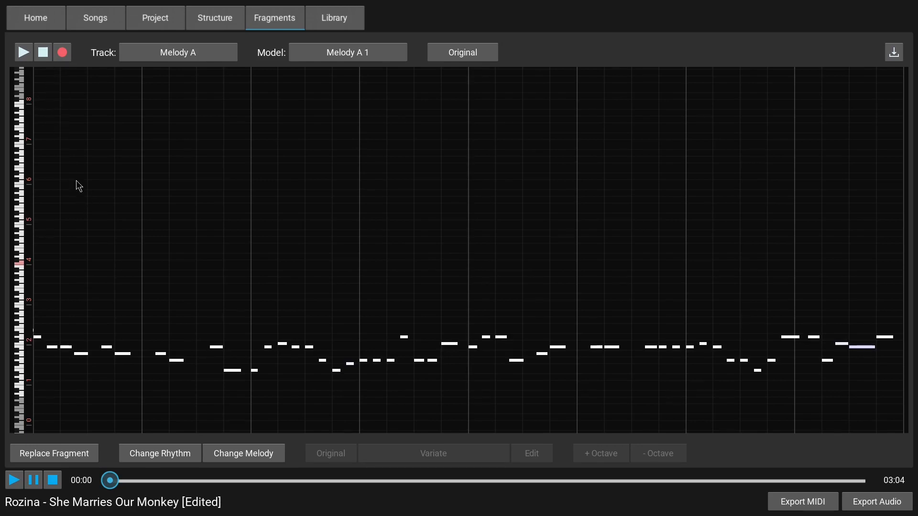
{"action": "left_click", "coordinate": [24, 53]}
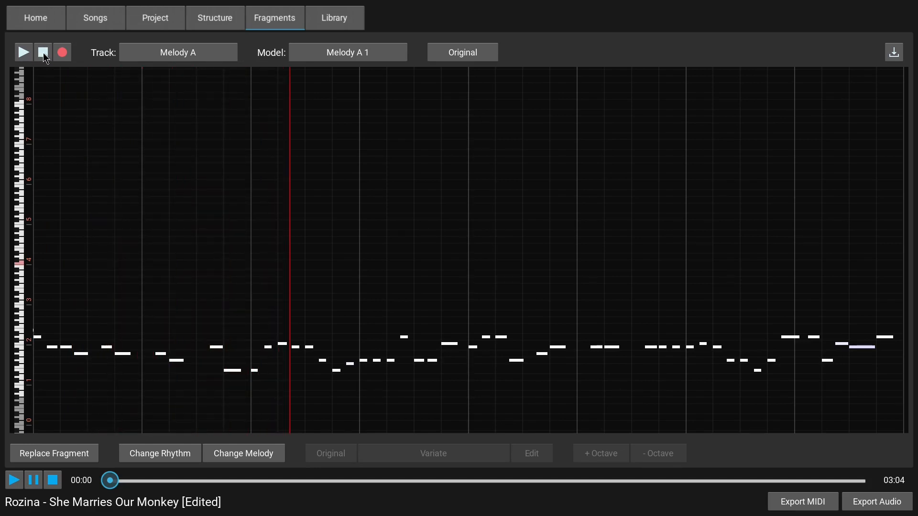
{"action": "left_click", "coordinate": [43, 53]}
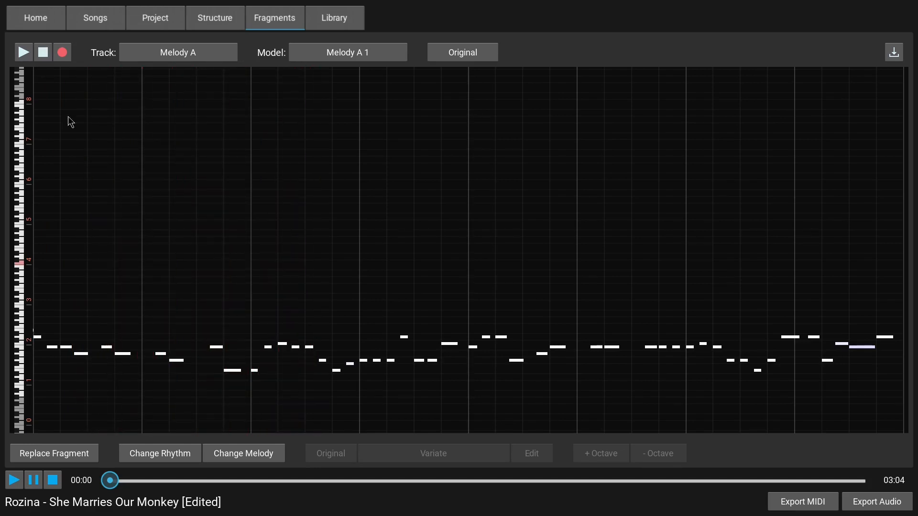
Generate another alternative melody for the original fragment, and play back its first two bars.
{"action": "left_click", "coordinate": [243, 452]}
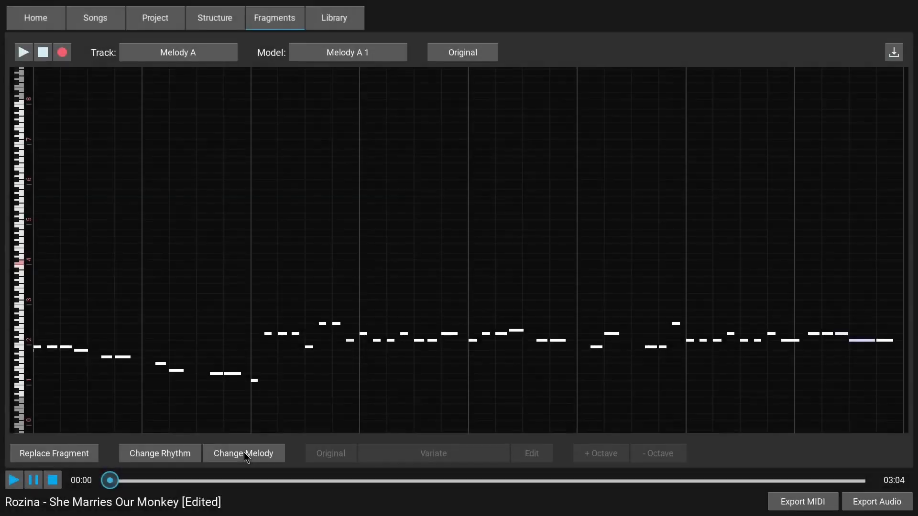
{"action": "left_click", "coordinate": [24, 52]}
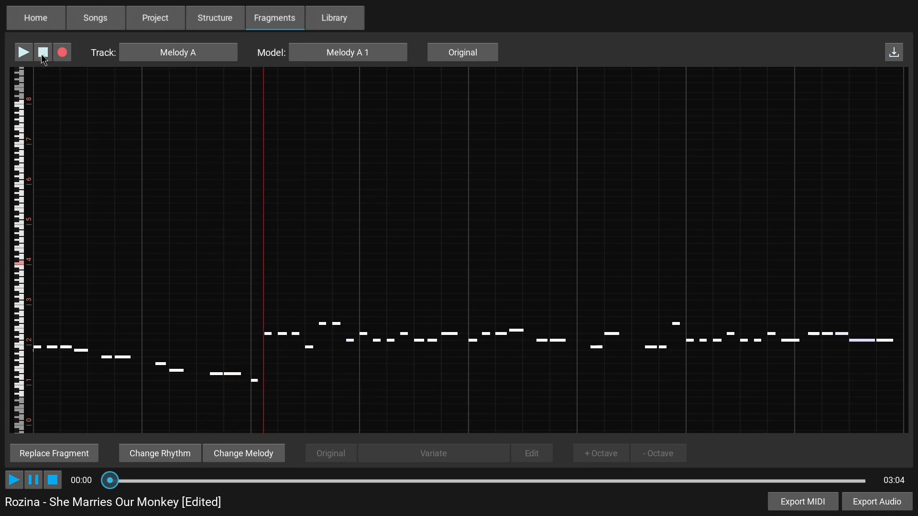
{"action": "left_click", "coordinate": [44, 54]}
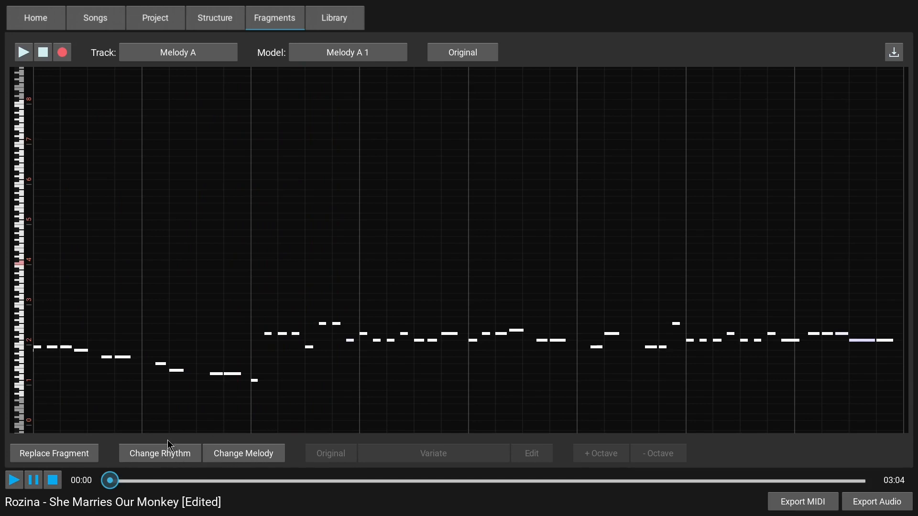
Generate a new rhythm for the original fragment while keeping its melody, and listen to the start.
{"action": "left_click", "coordinate": [165, 457]}
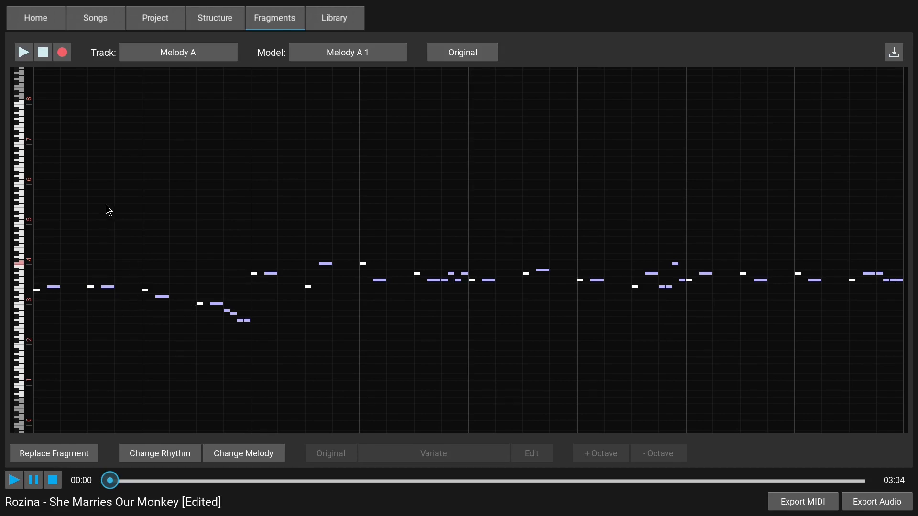
{"action": "left_click", "coordinate": [26, 55]}
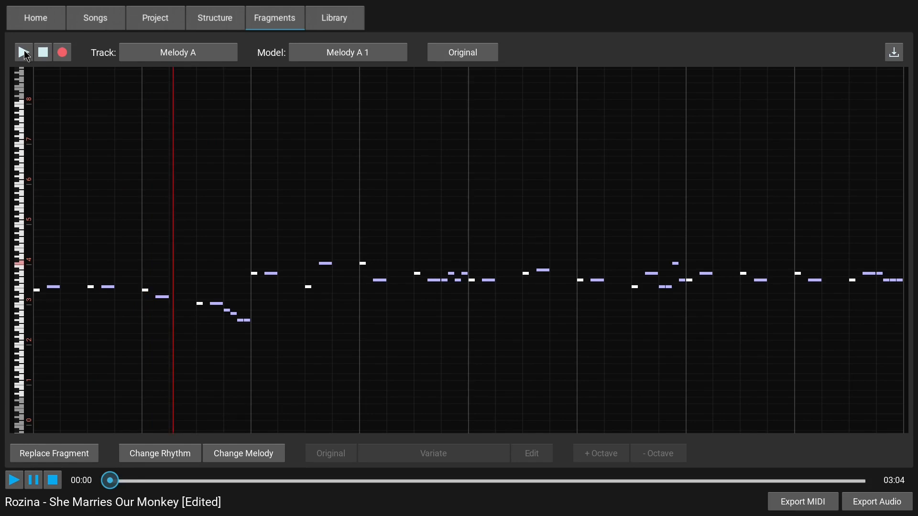
{"action": "left_click", "coordinate": [43, 54]}
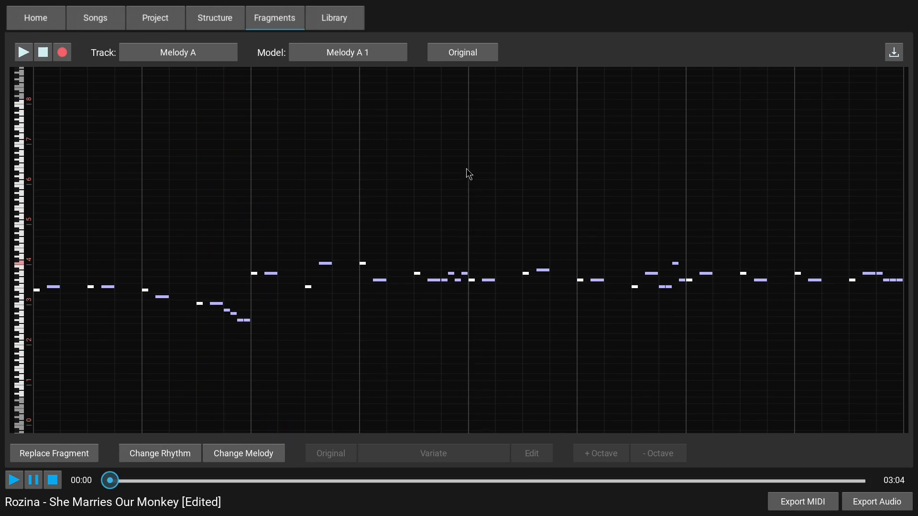
Examine how Variation 1 follows the original's new rhythm, and return to the original fragment.
{"action": "left_click", "coordinate": [461, 55]}
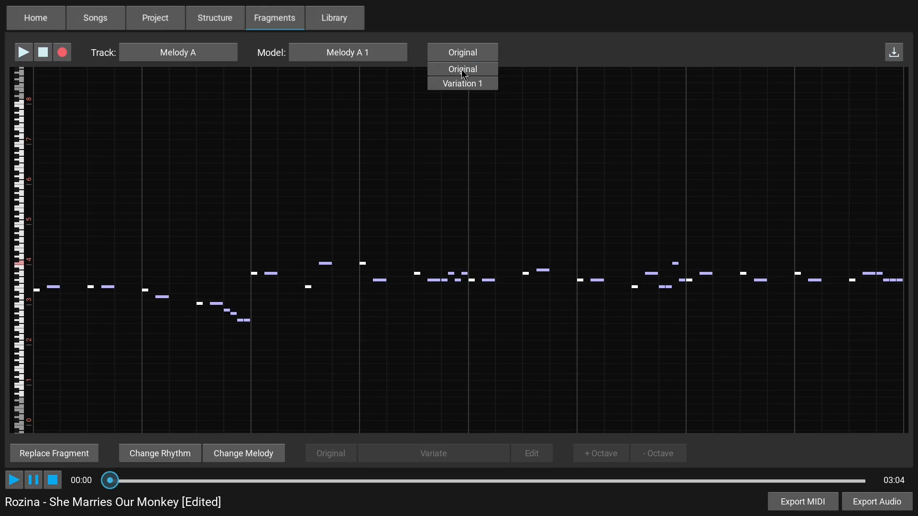
{"action": "left_click", "coordinate": [463, 84]}
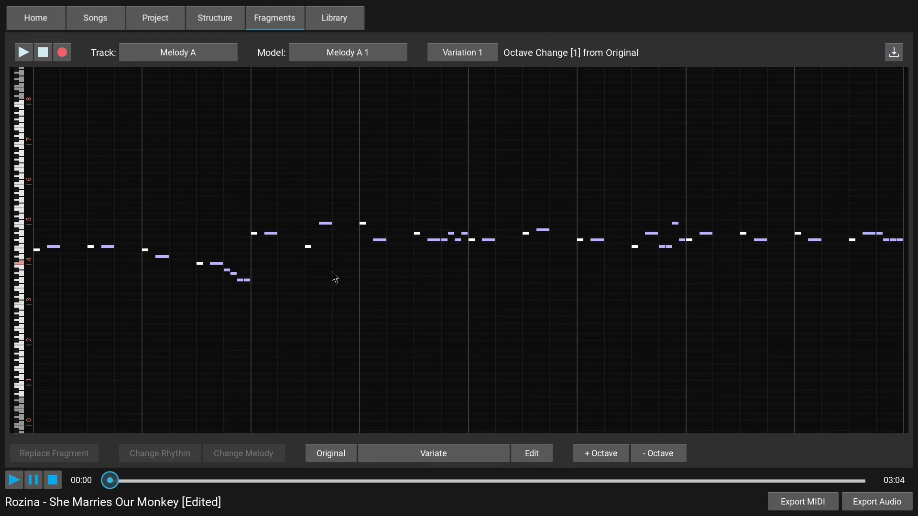
{"action": "left_click", "coordinate": [464, 56]}
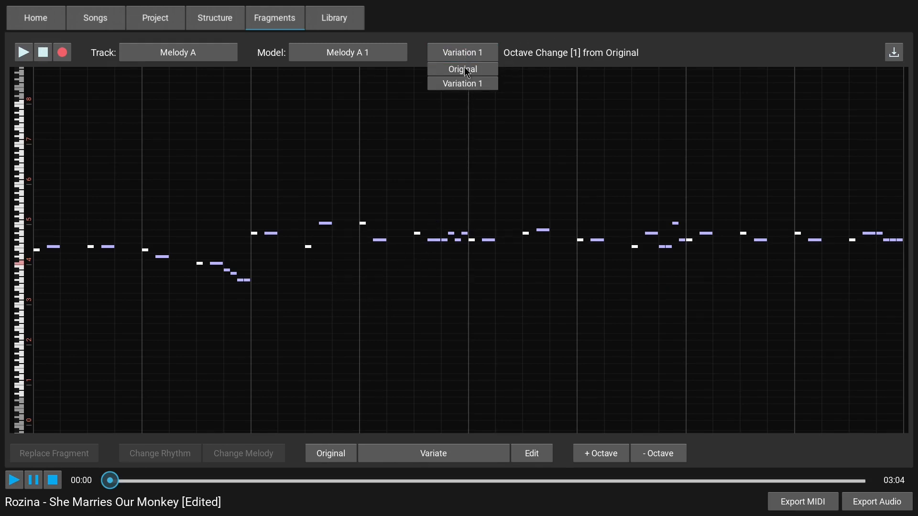
{"action": "left_click", "coordinate": [464, 68]}
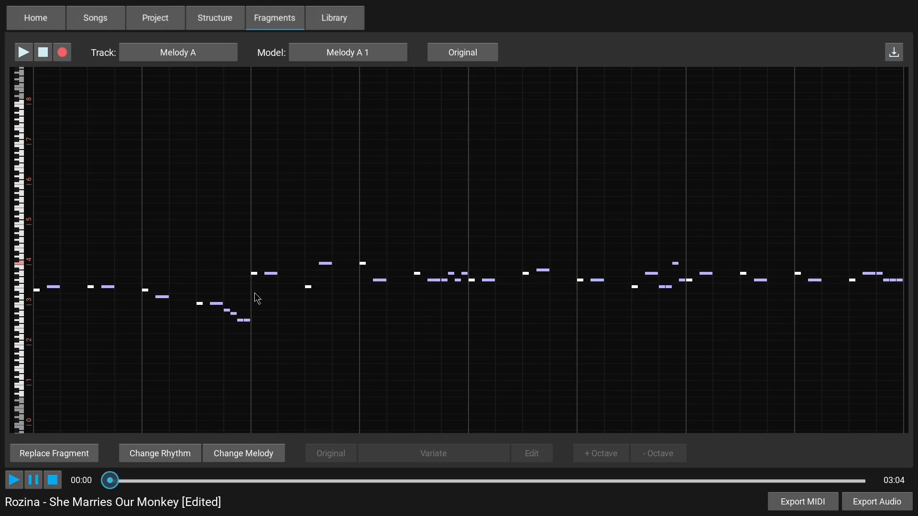
Replace the whole original fragment with a newly generated one, and play back its opening bars.
{"action": "left_click", "coordinate": [60, 457]}
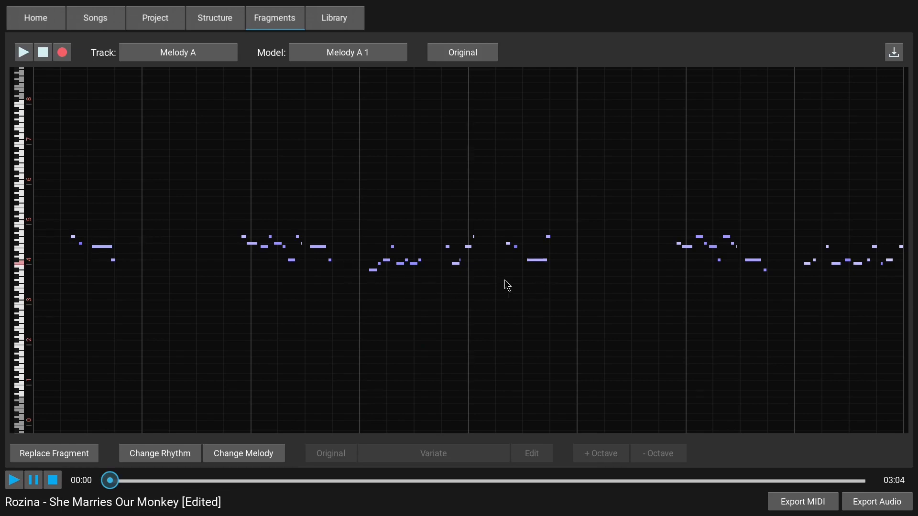
{"action": "left_click", "coordinate": [24, 51]}
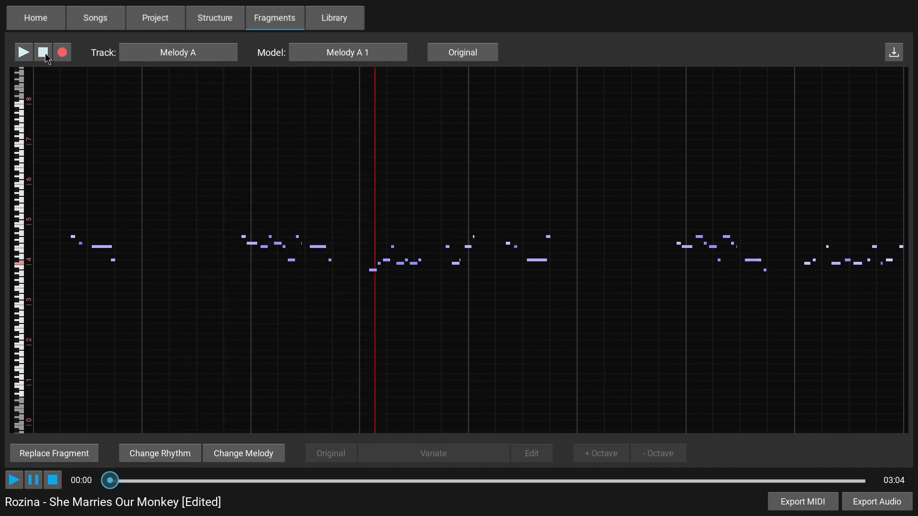
{"action": "left_click", "coordinate": [45, 53]}
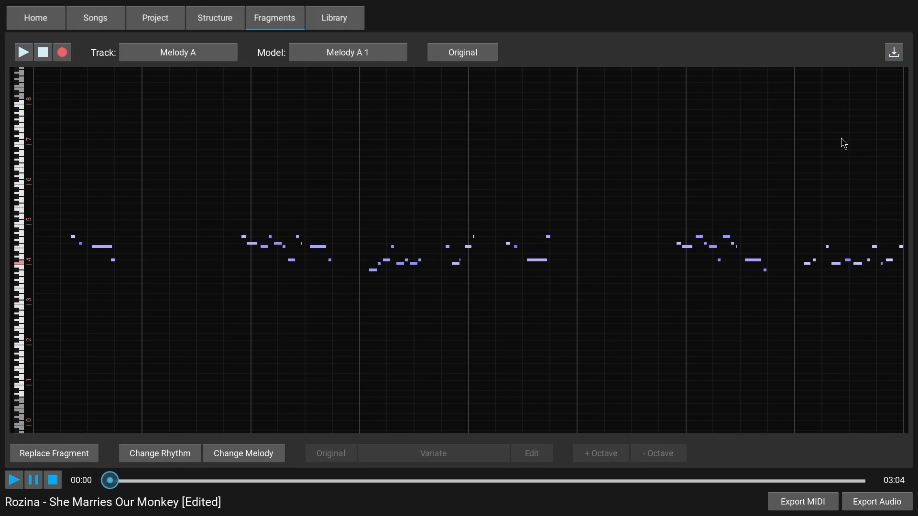
Import Custom fragment.mid from N:\Cydrea Music as the original fragment of Melody A 1.
{"action": "left_click", "coordinate": [894, 53]}
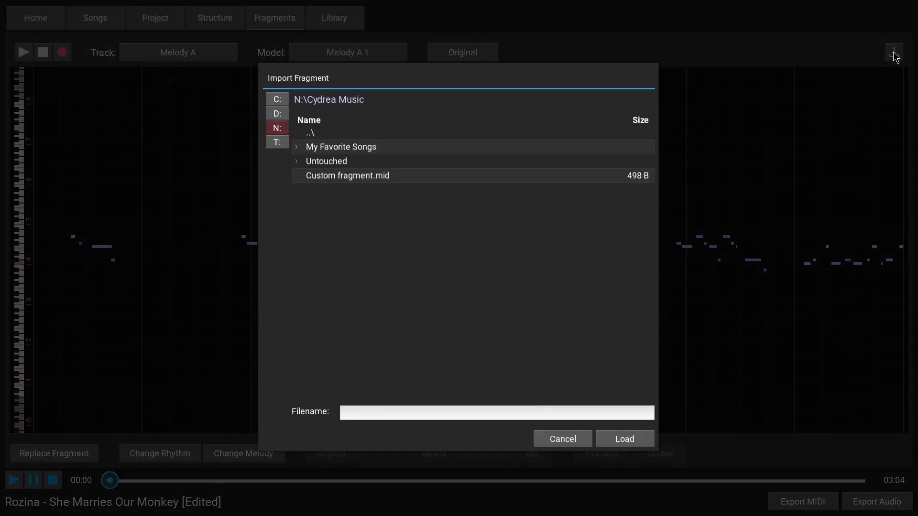
{"action": "left_click", "coordinate": [342, 177]}
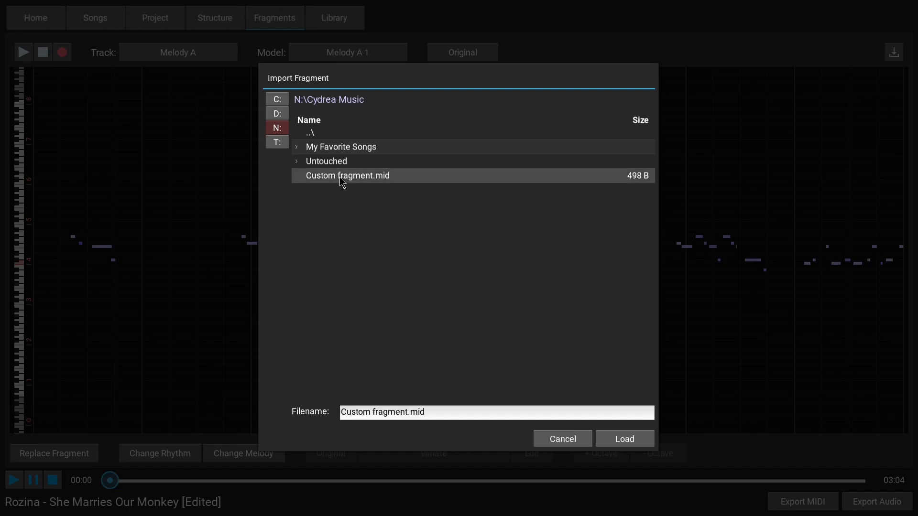
{"action": "left_click", "coordinate": [621, 438]}
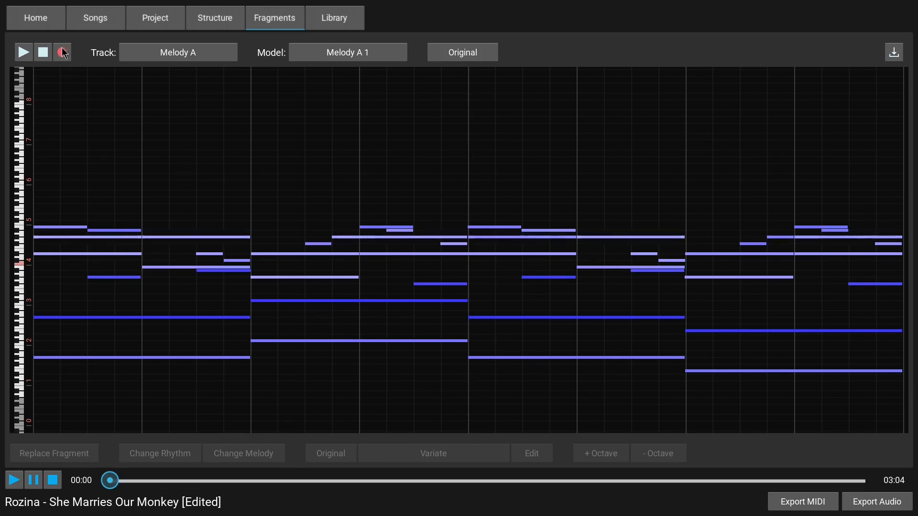
Open Melody B 1 on the Melody B track, and record three rising three-note groups between notes 84 and 91.
{"action": "left_click", "coordinate": [202, 52]}
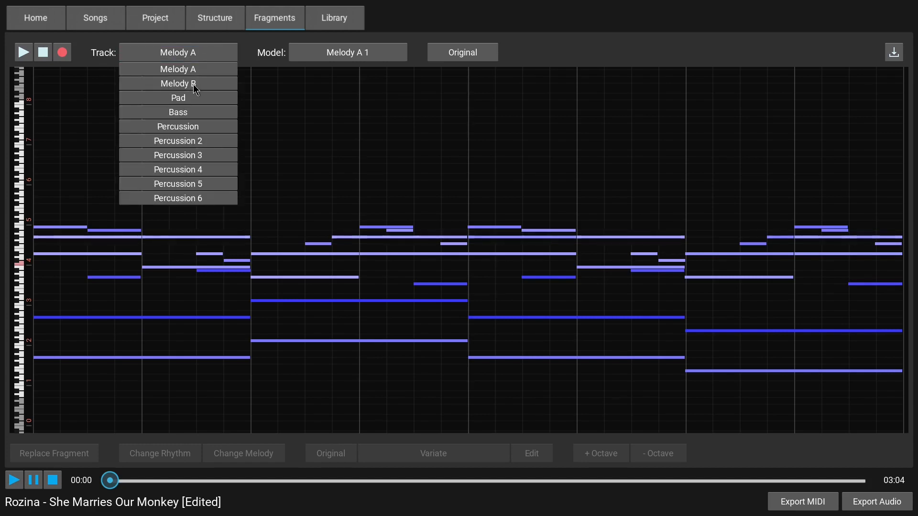
{"action": "left_click", "coordinate": [193, 84]}
{"action": "left_click", "coordinate": [375, 59]}
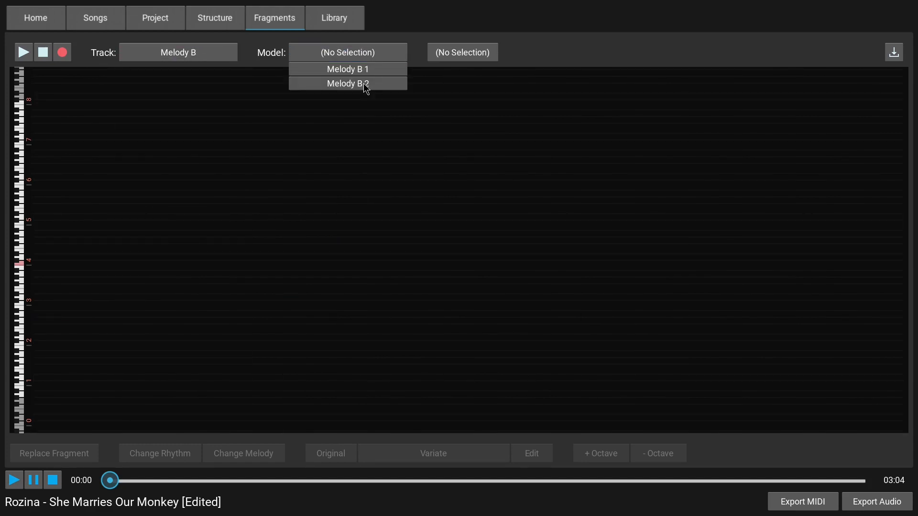
{"action": "left_click", "coordinate": [369, 68]}
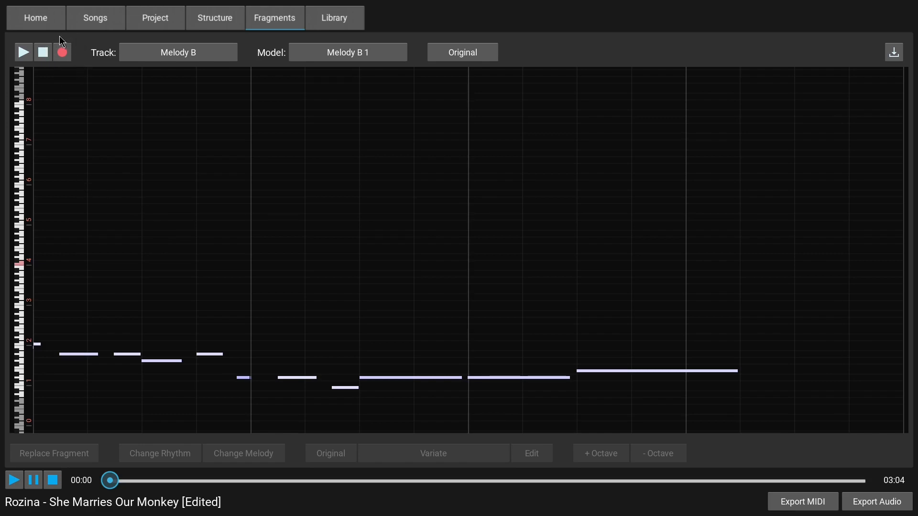
{"action": "left_click", "coordinate": [62, 53]}
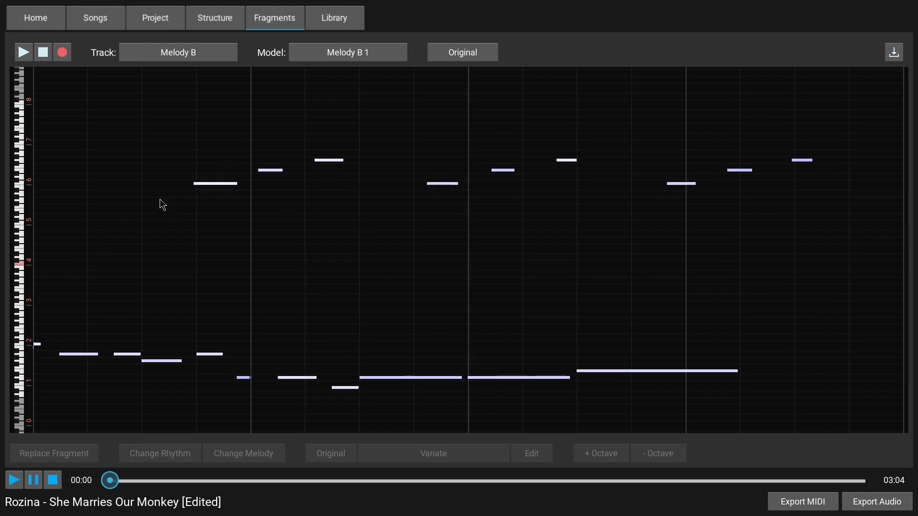
Inspect the pitch and velocity of several recorded high notes, and play the Melody B 1 fragment.
{"action": "left_click", "coordinate": [328, 160]}
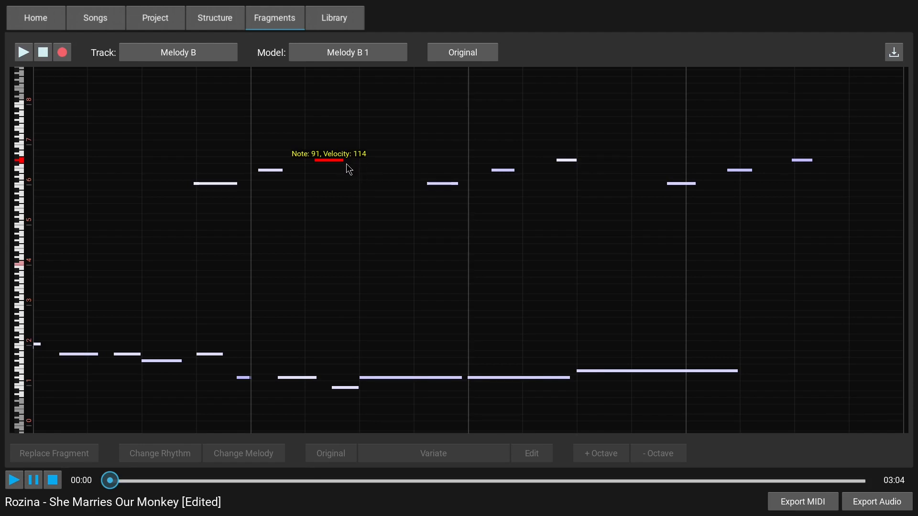
{"action": "left_click", "coordinate": [441, 183]}
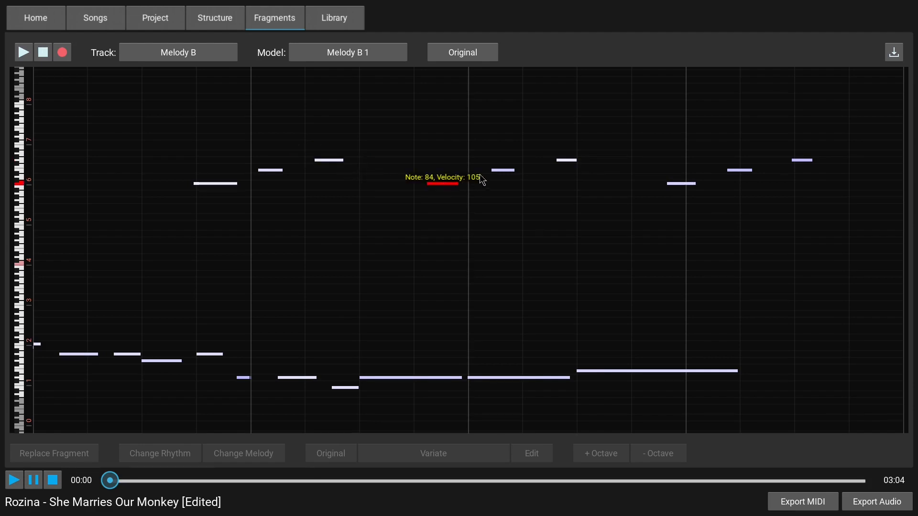
{"action": "left_click", "coordinate": [506, 170]}
{"action": "left_click", "coordinate": [567, 160]}
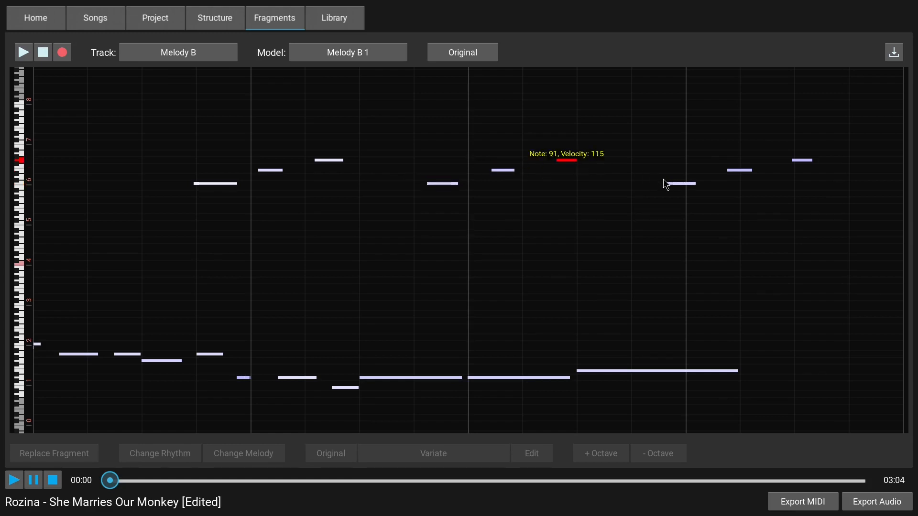
{"action": "left_click", "coordinate": [678, 183]}
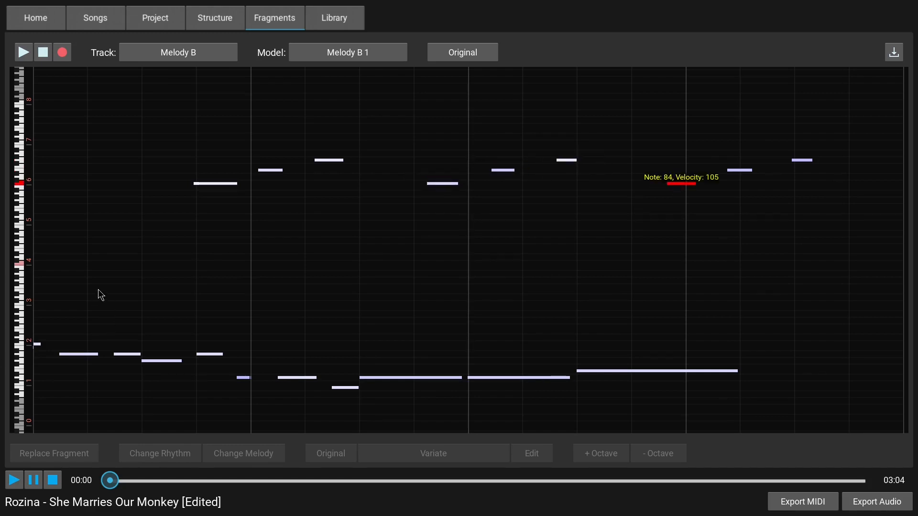
{"action": "left_click", "coordinate": [115, 279]}
{"action": "left_click", "coordinate": [31, 52]}
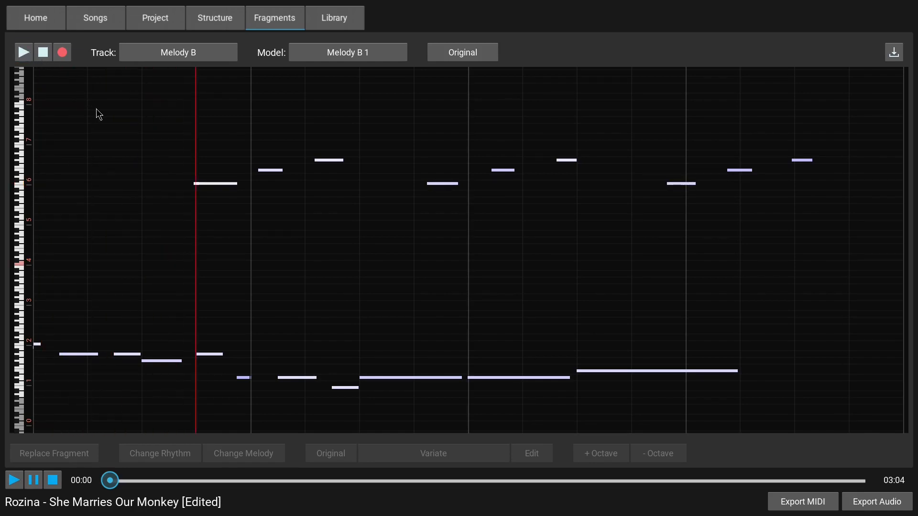